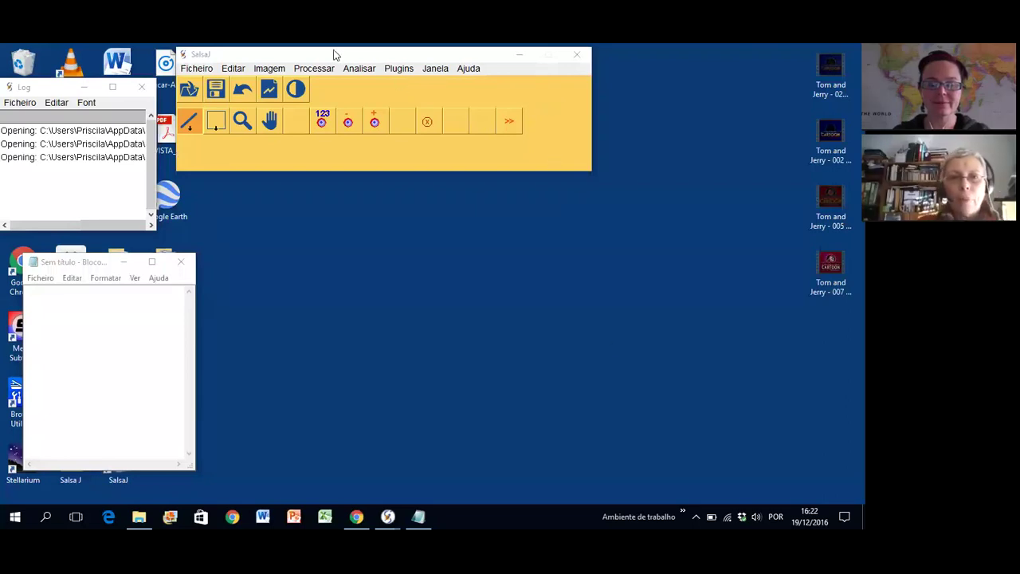
# - Open the Salsa J folder in File Explorer and place it side by side with the SalsaJ window
pyautogui.click(265, 56)
pyautogui.moveTo(266, 56); pyautogui.dragTo(347, 102)
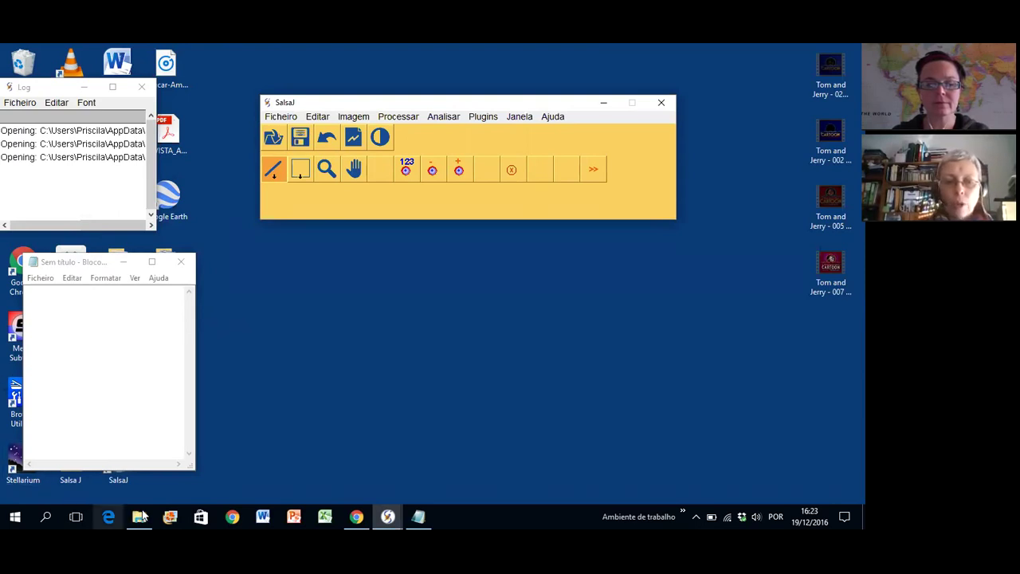
pyautogui.moveTo(142, 518)
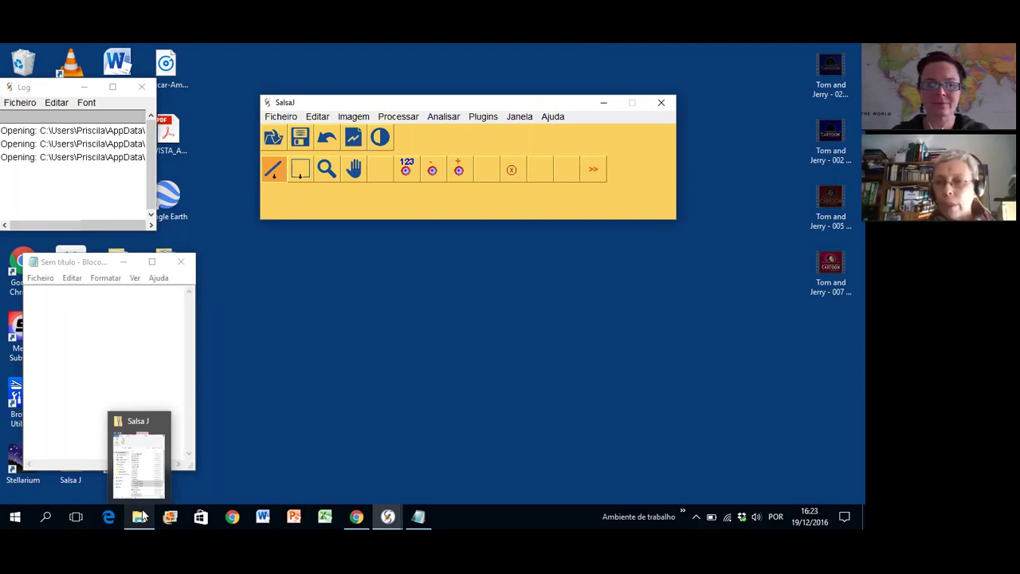
pyautogui.click(140, 517)
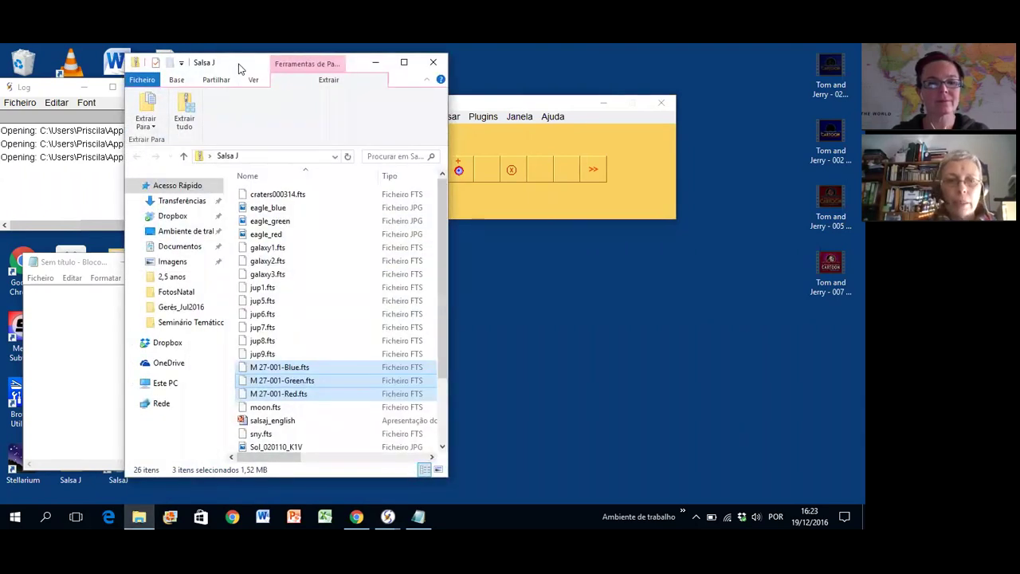
pyautogui.moveTo(239, 68); pyautogui.dragTo(115, 74)
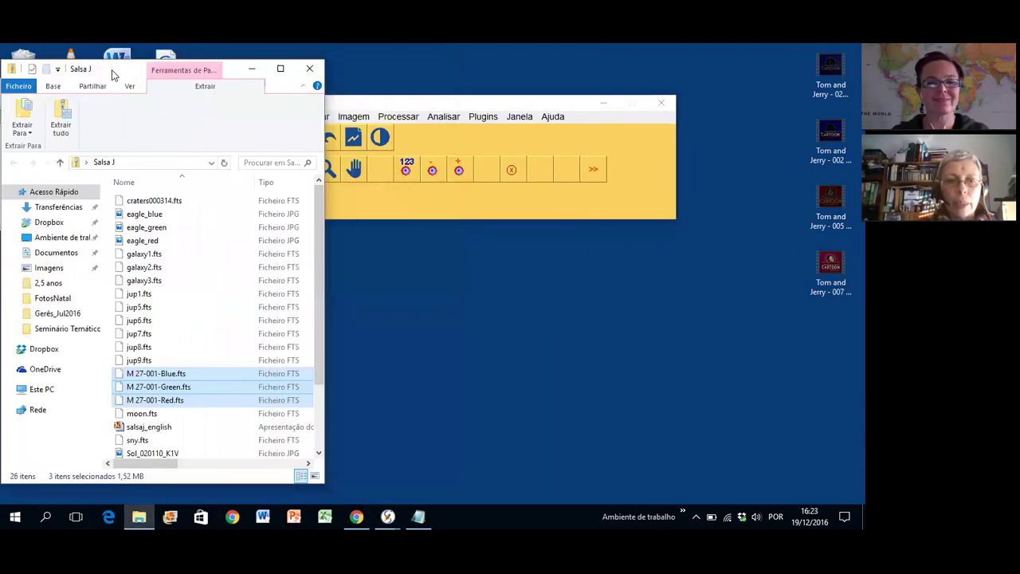
pyautogui.click(412, 110)
pyautogui.moveTo(411, 110); pyautogui.dragTo(488, 78)
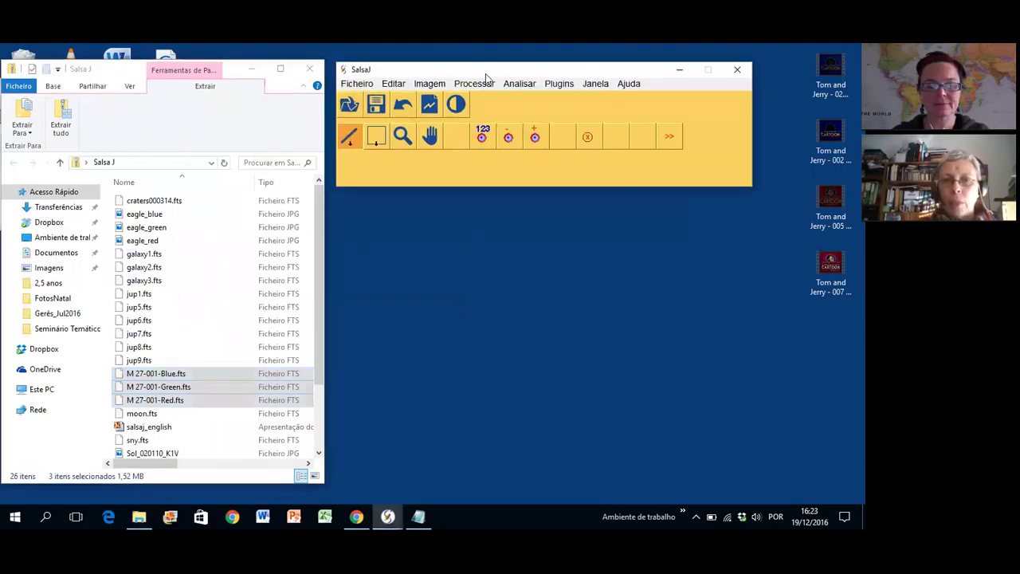
# - Load M 27-001-Blue.fts, M 27-001-Green.fts and M 27-001-Red.fts together from the folder into SalsaJ, and minimize the folder window
pyautogui.click(169, 376)
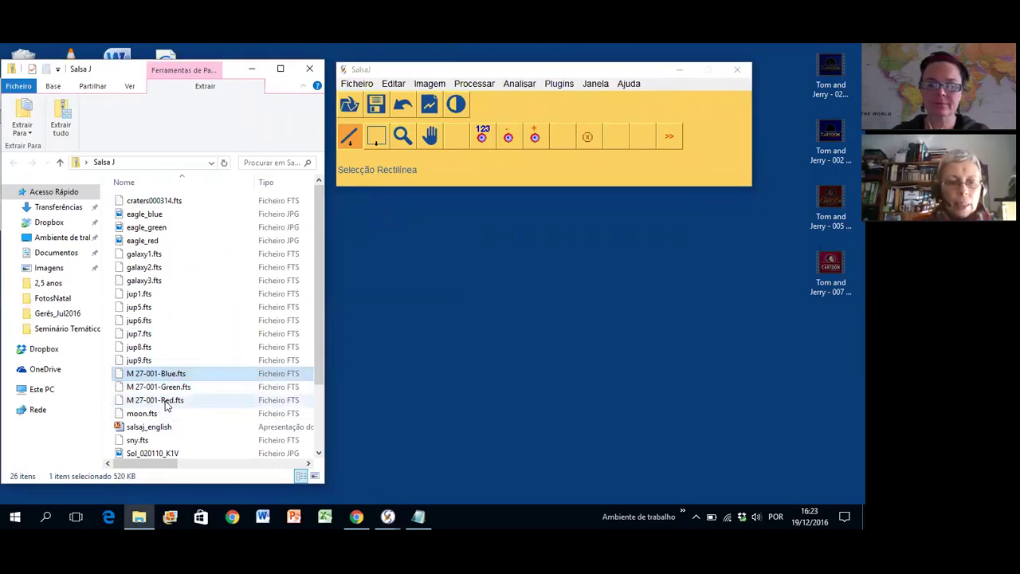
pyautogui.keyDown('shift'); pyautogui.click(167, 400); pyautogui.keyUp('shift')
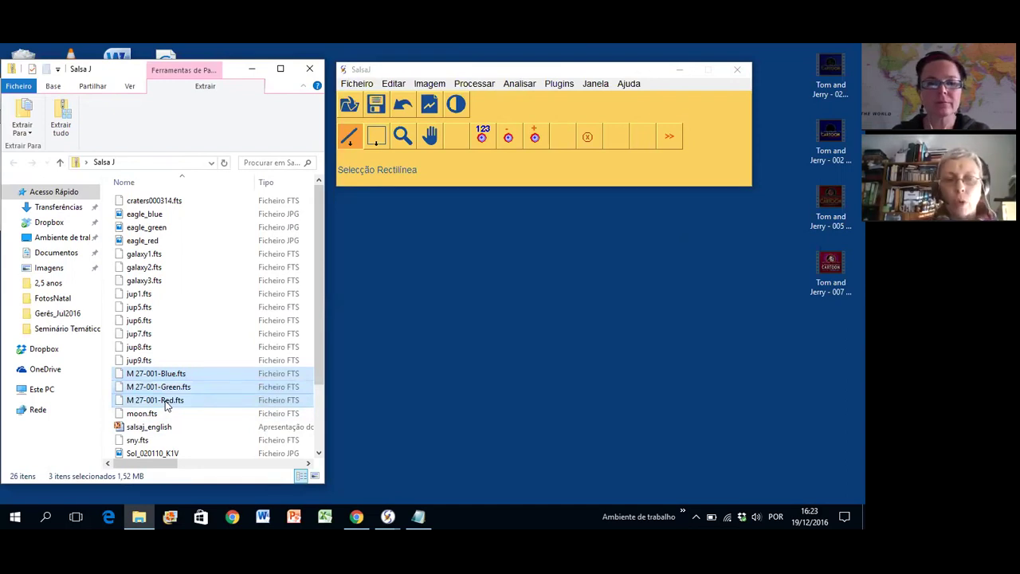
pyautogui.moveTo(165, 395); pyautogui.dragTo(533, 144)
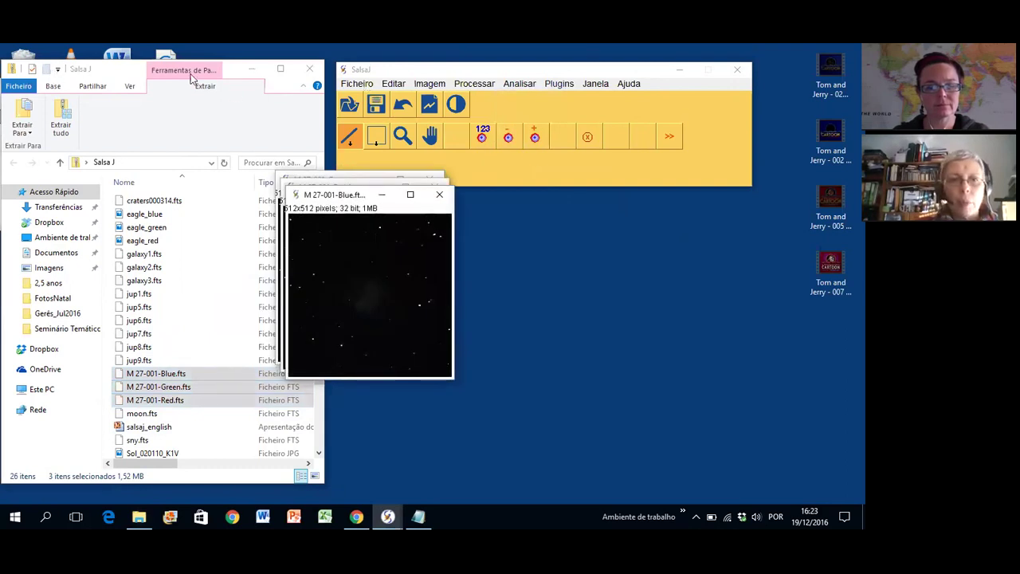
pyautogui.click(256, 71)
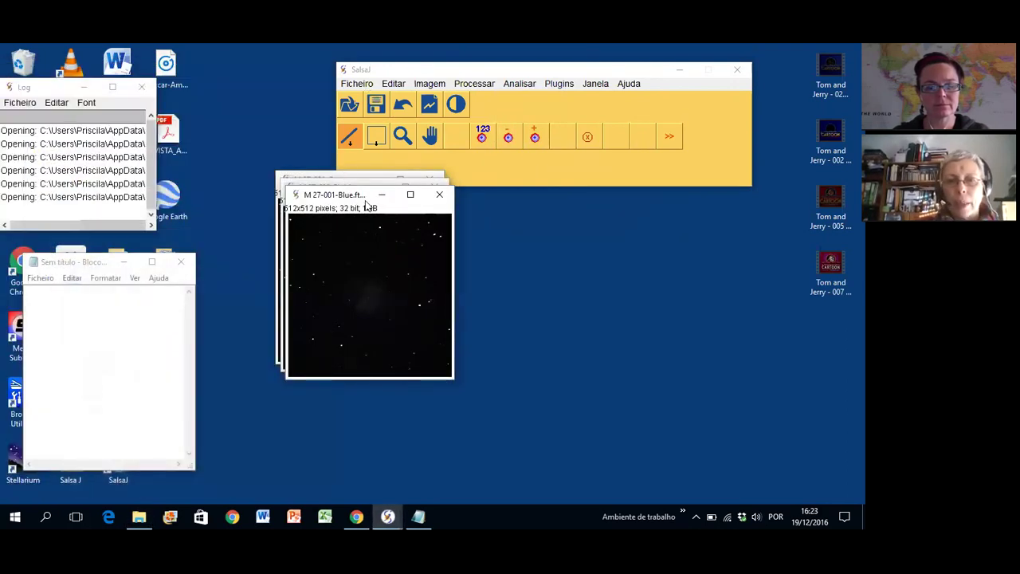
# - Arrange the three M 27 image windows side by side in the order Blue, Green, Red
pyautogui.moveTo(355, 198); pyautogui.dragTo(181, 178)
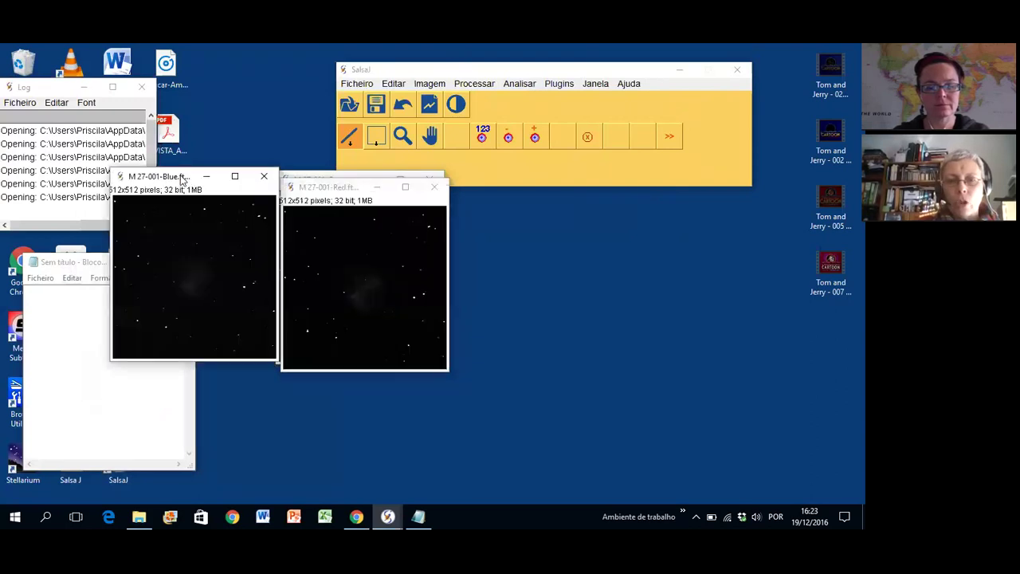
pyautogui.click(349, 189)
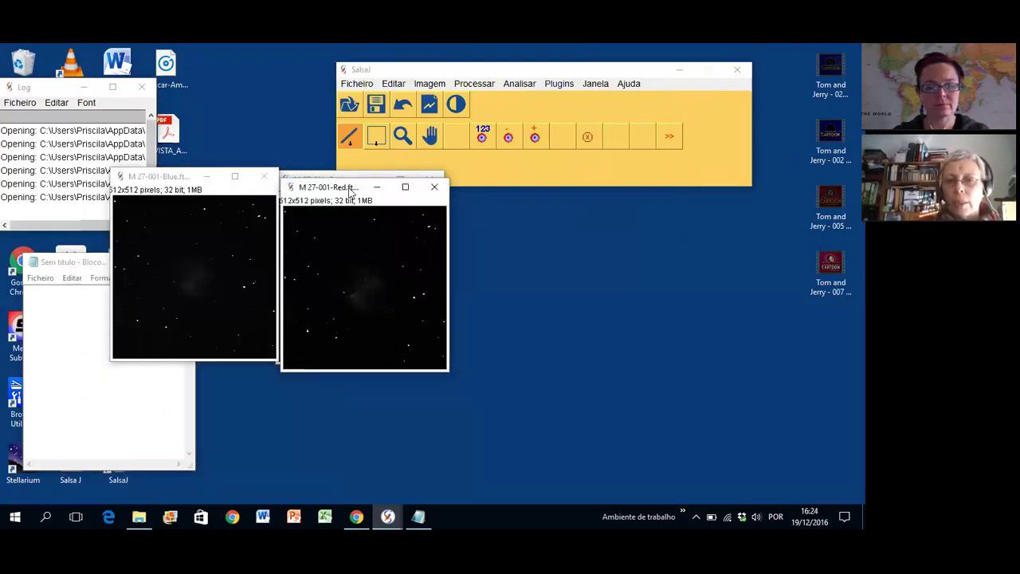
pyautogui.moveTo(350, 190); pyautogui.dragTo(549, 176)
pyautogui.moveTo(348, 182); pyautogui.dragTo(363, 178)
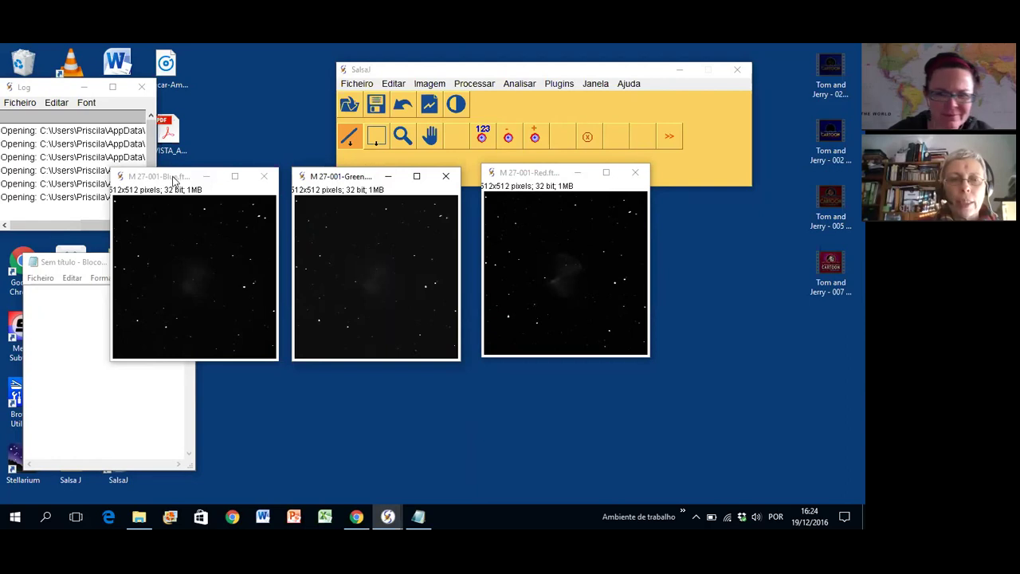
# - Apply the automatic brightness and contrast adjustment to the M 27-001-Blue.fts image, keeping the adjustment dialog clear of the images
pyautogui.click(176, 182)
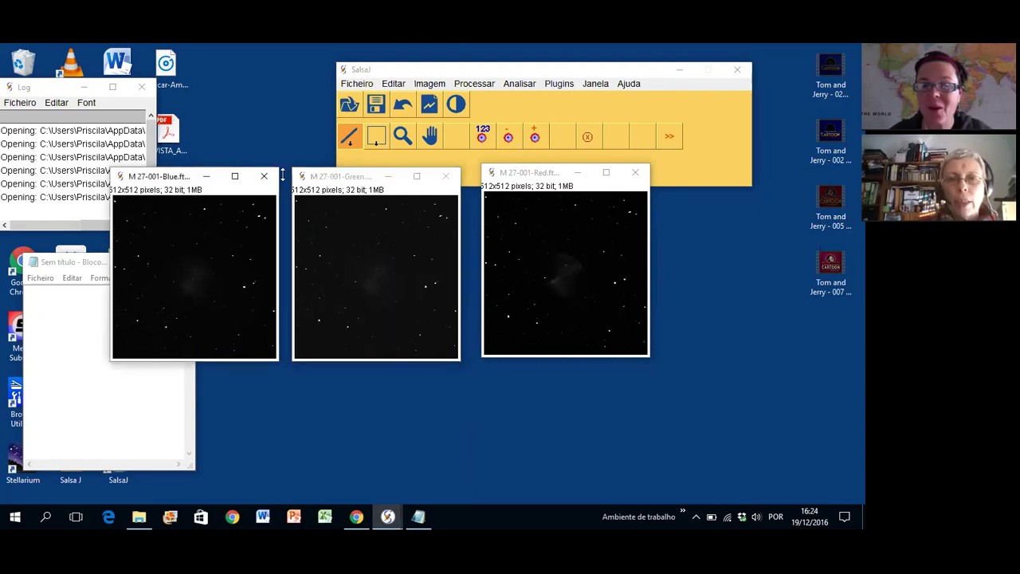
pyautogui.click(451, 106)
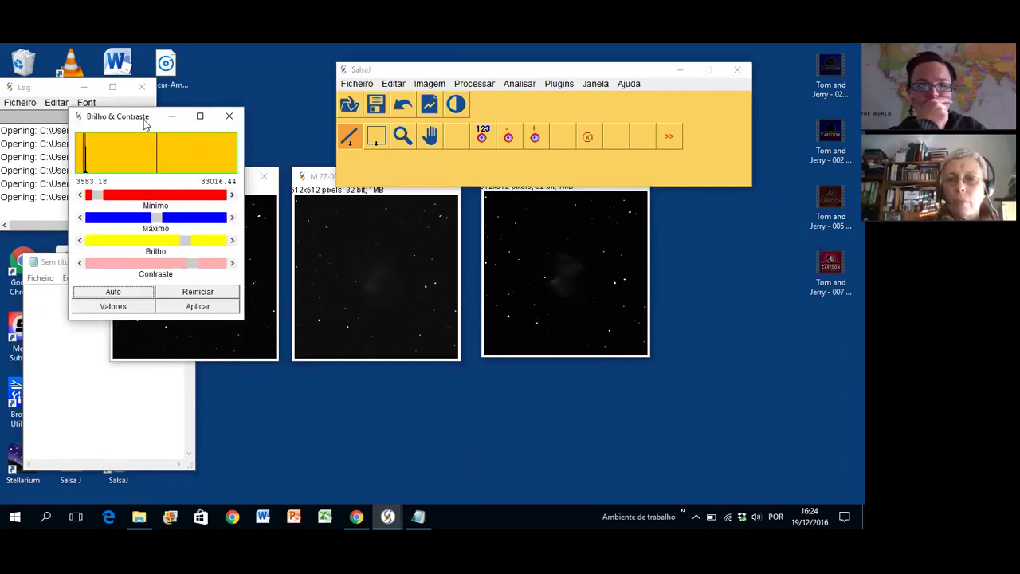
pyautogui.moveTo(145, 123); pyautogui.dragTo(735, 273)
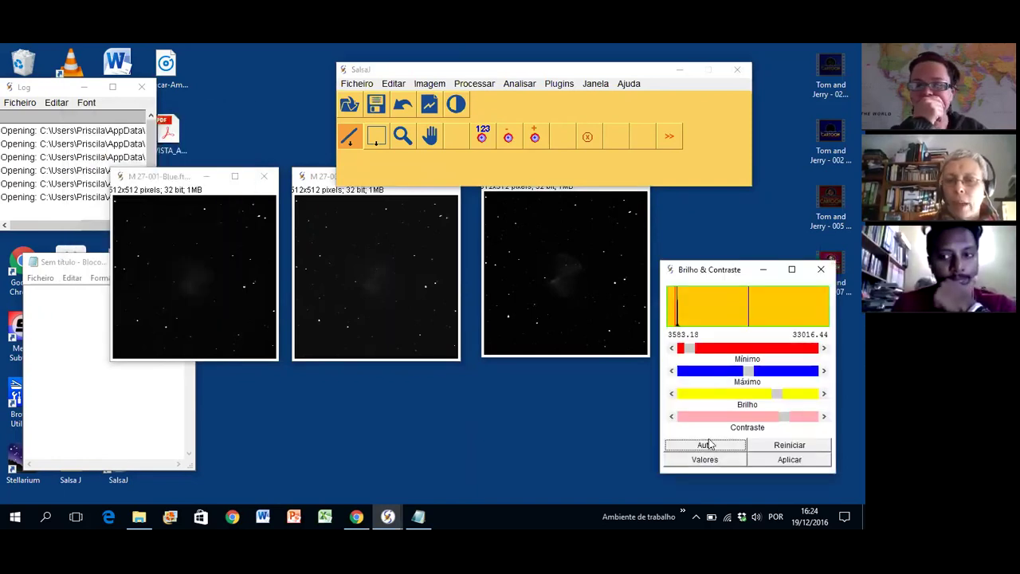
pyautogui.click(717, 450)
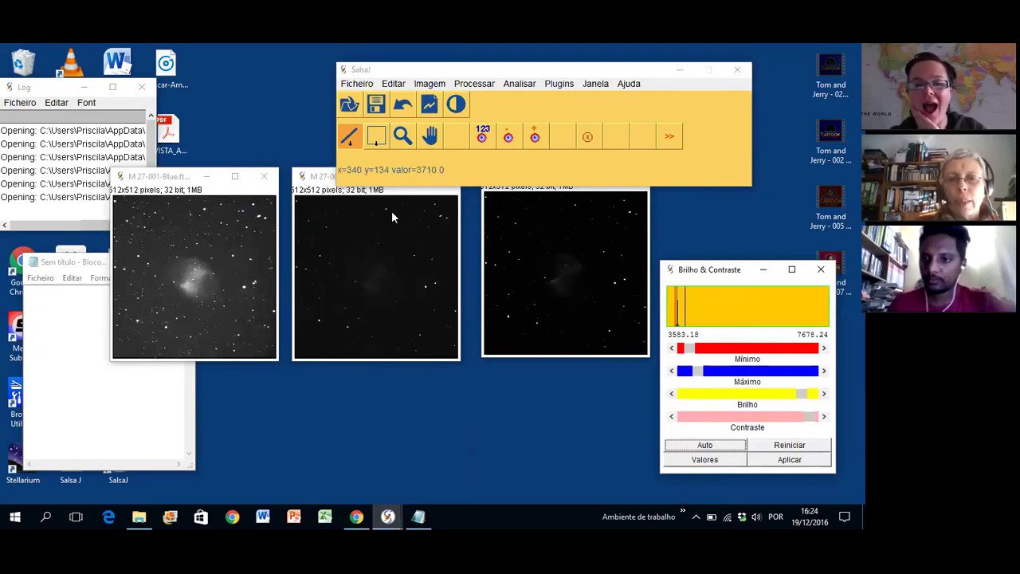
# - Apply the automatic brightness and contrast adjustment to the M 27-001-Green.fts and M 27-001-Red.fts images
pyautogui.click(320, 177)
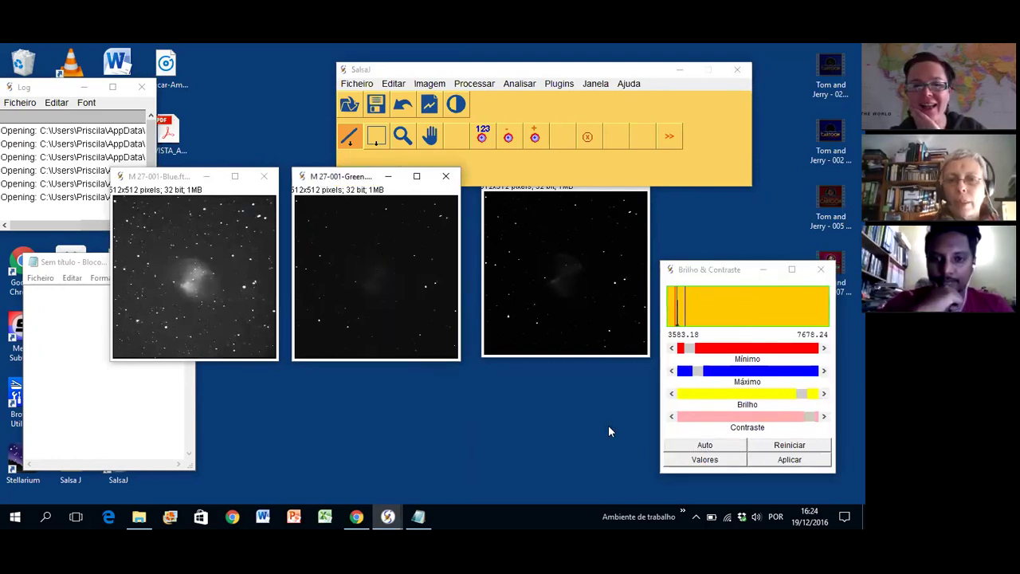
pyautogui.click(699, 446)
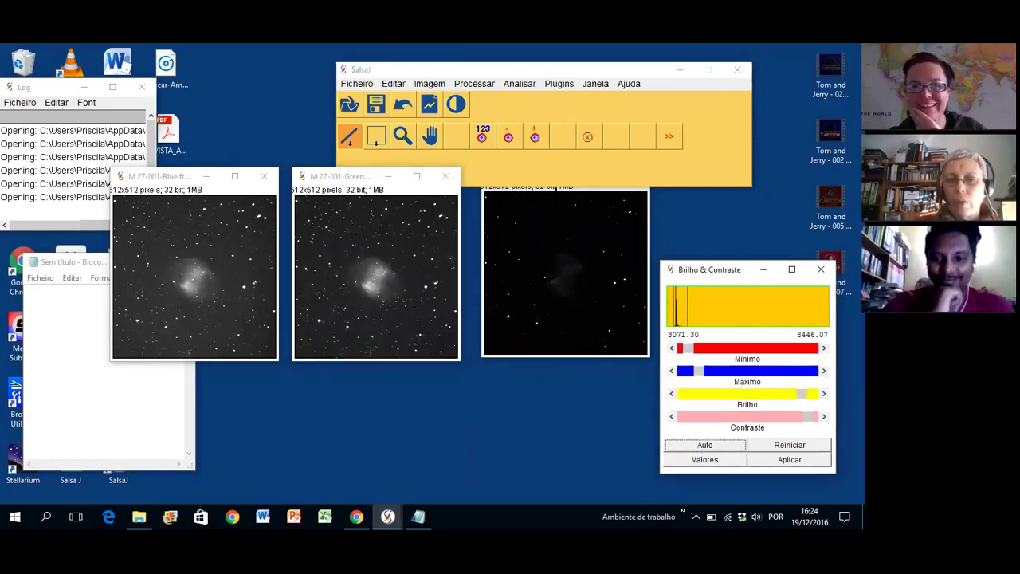
pyautogui.click(560, 196)
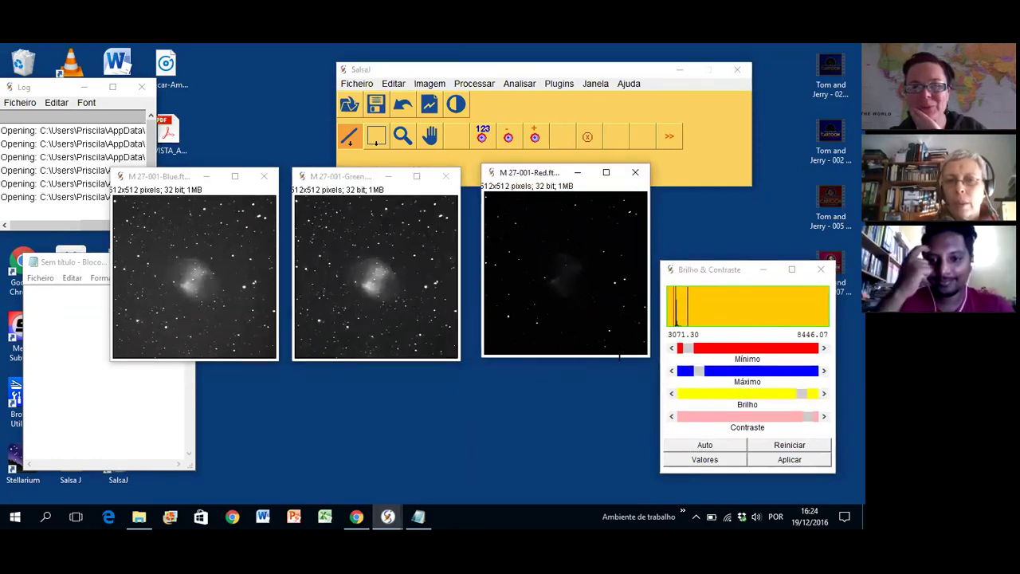
pyautogui.click(690, 445)
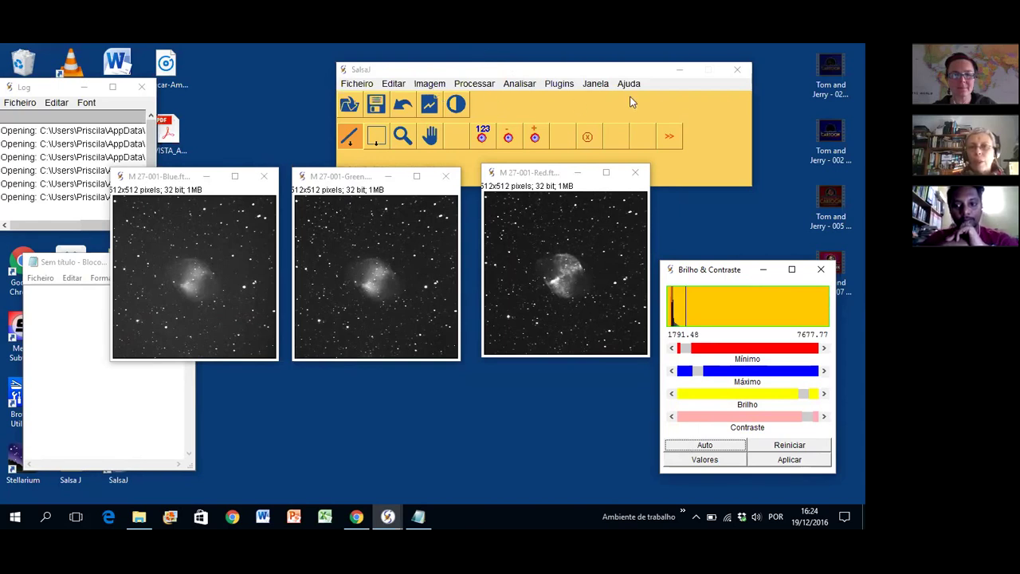
# - Examine which interface languages the language settings plugin offers, and cancel the dialog
pyautogui.click(642, 76)
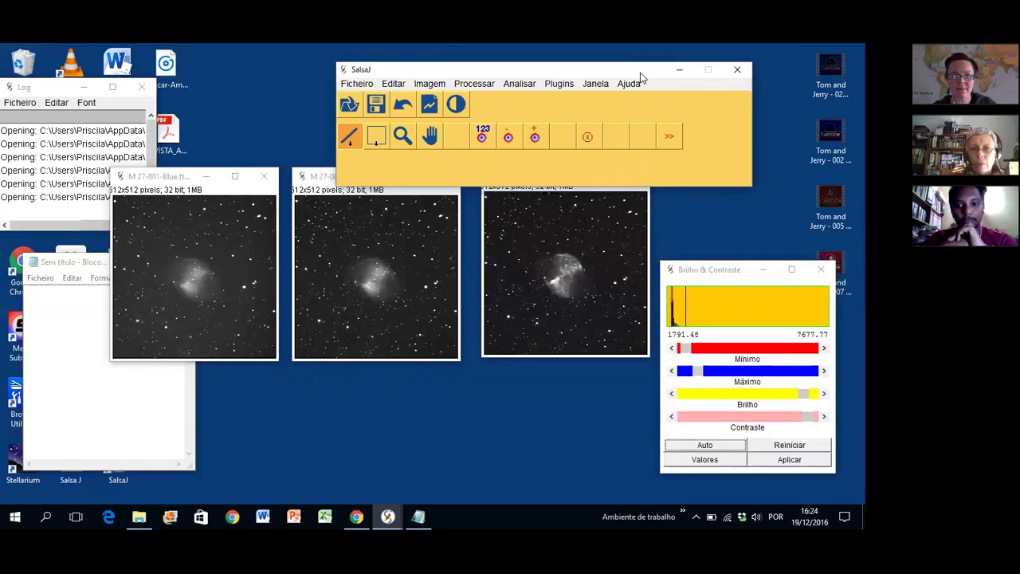
pyautogui.moveTo(641, 76); pyautogui.dragTo(569, 113)
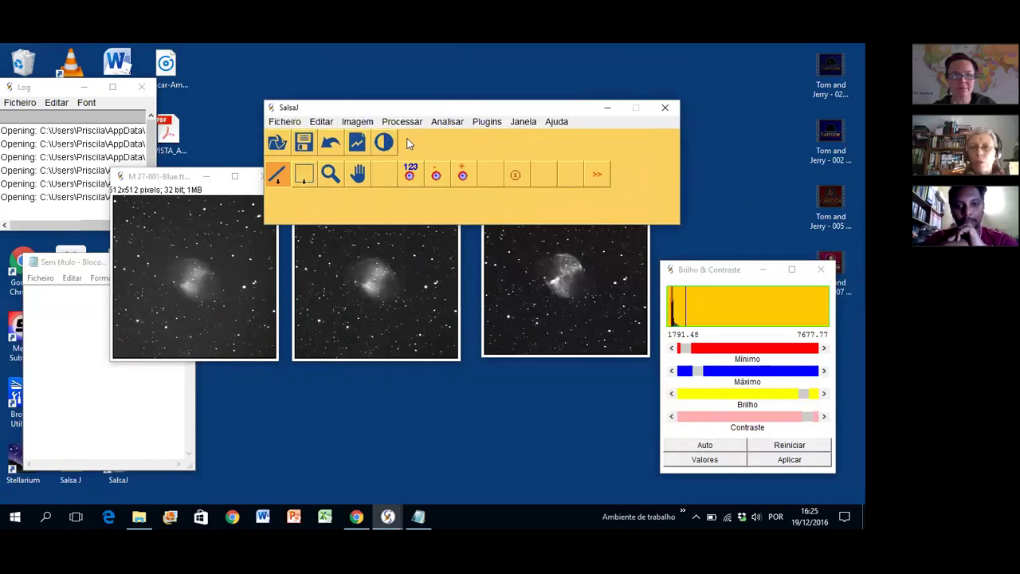
pyautogui.click(356, 125)
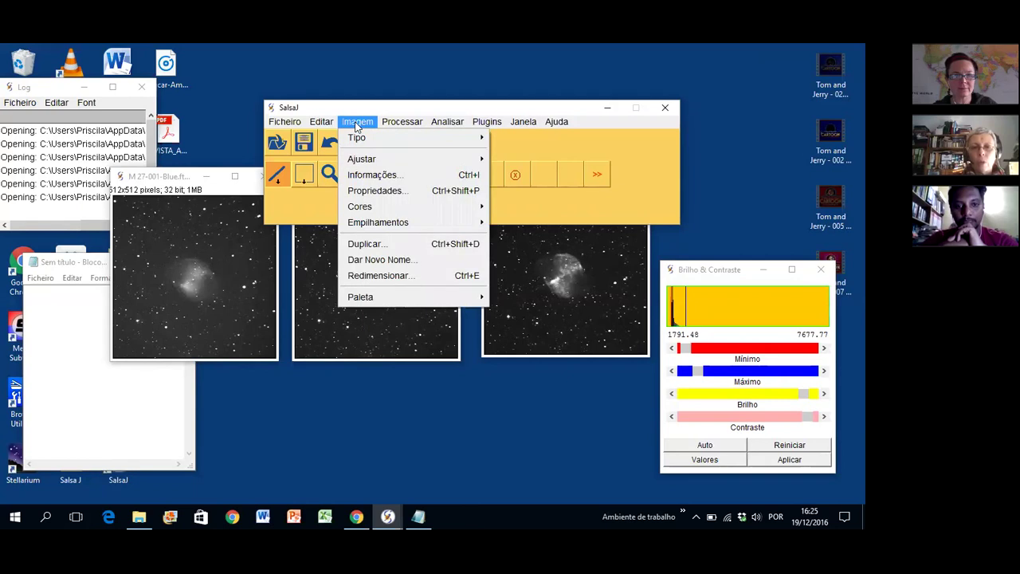
pyautogui.moveTo(368, 209)
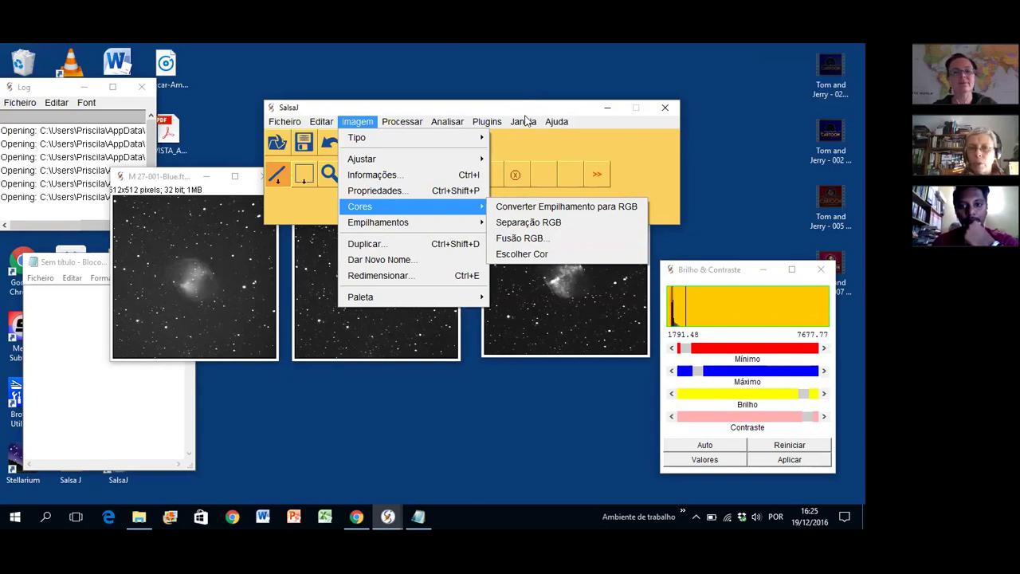
pyautogui.moveTo(525, 121)
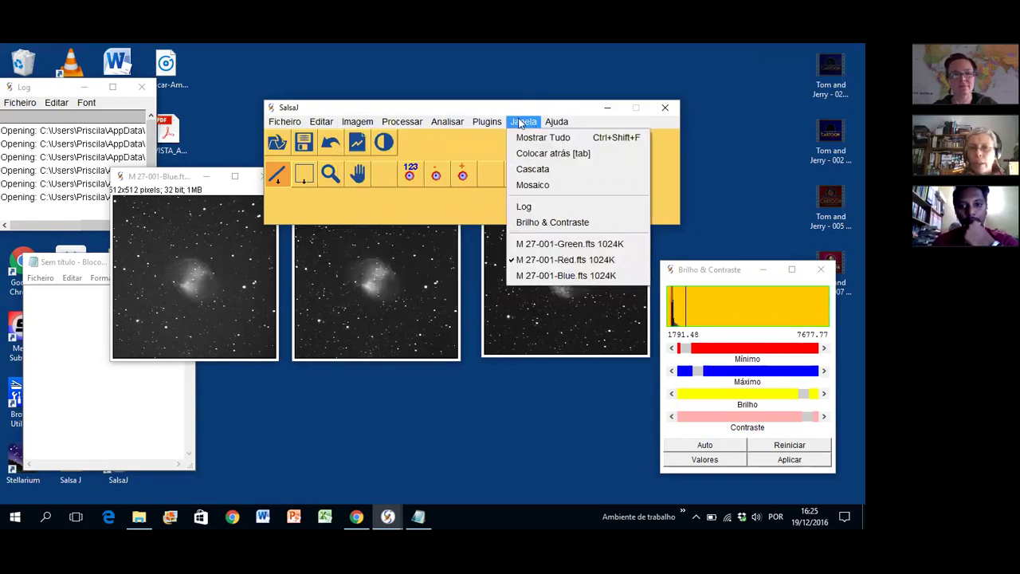
pyautogui.moveTo(488, 121)
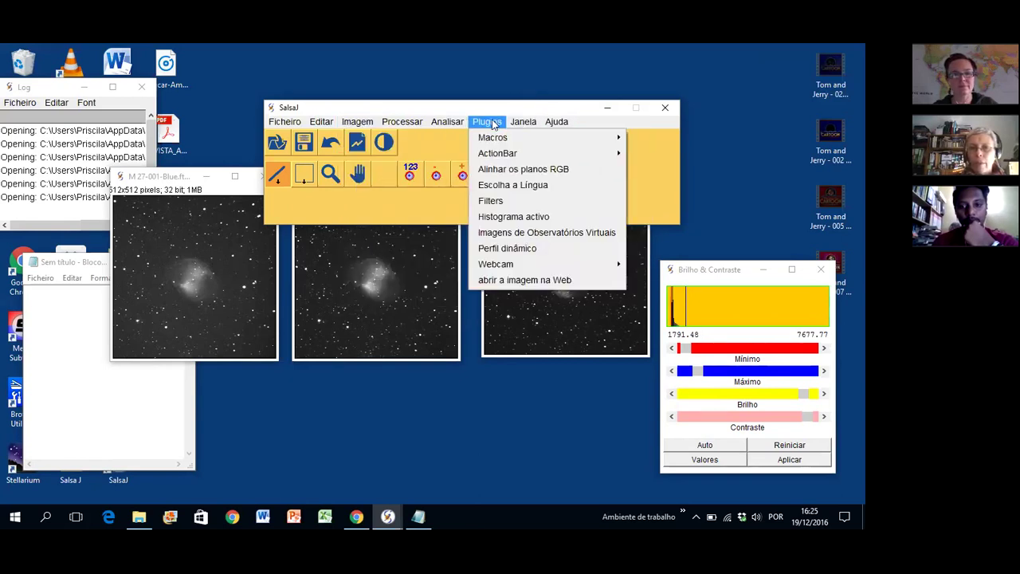
pyautogui.click(507, 185)
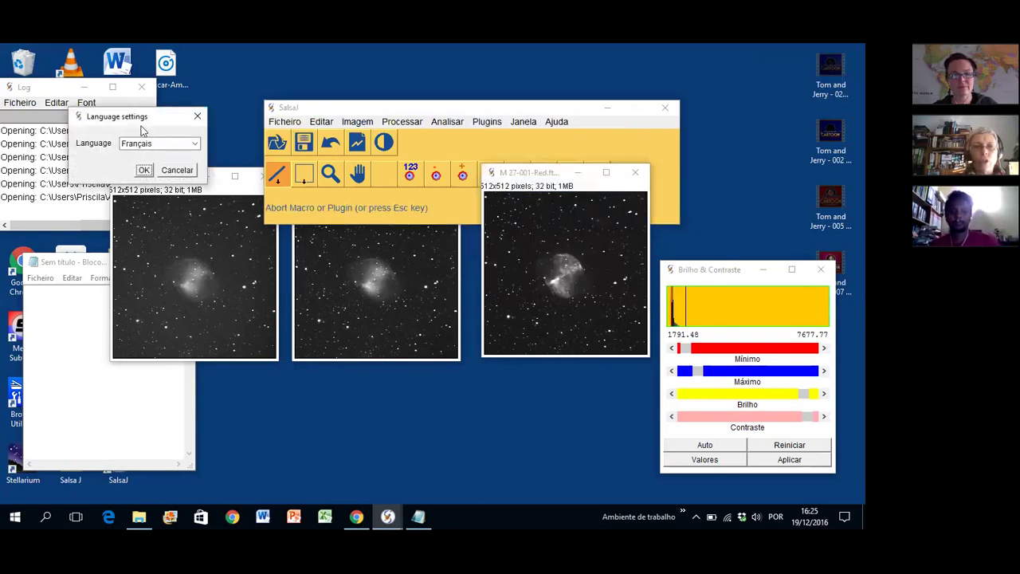
pyautogui.click(194, 147)
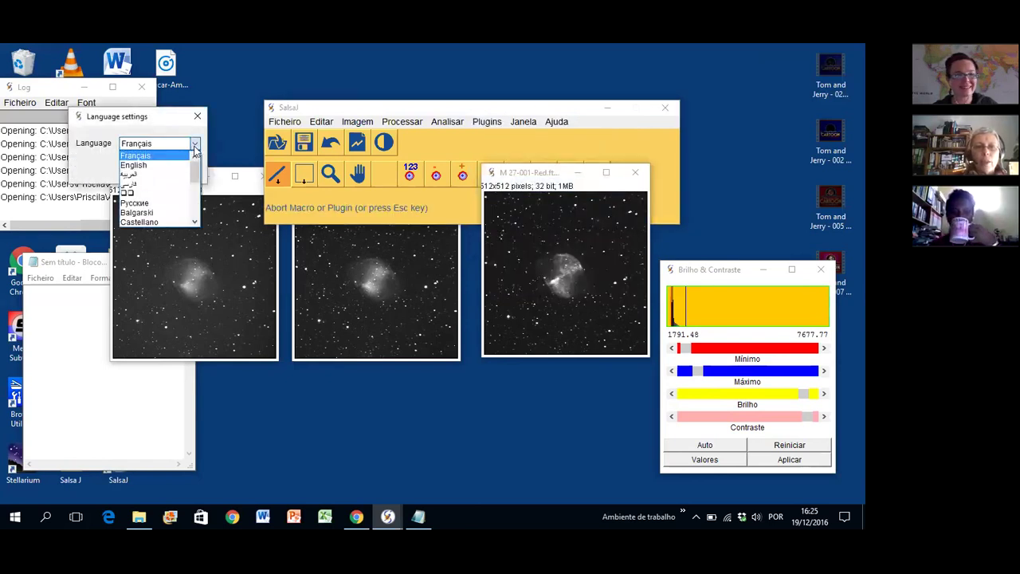
pyautogui.moveTo(194, 171)
pyautogui.mouseDown()
pyautogui.moveTo(195, 218)
pyautogui.moveTo(200, 157)
pyautogui.mouseUp()
pyautogui.click(198, 118)
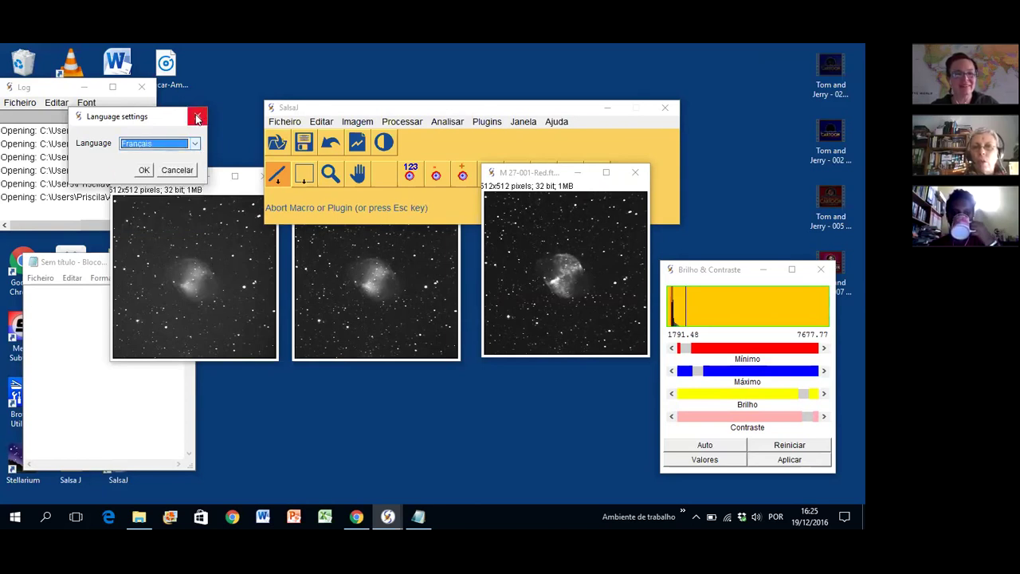
pyautogui.click(177, 170)
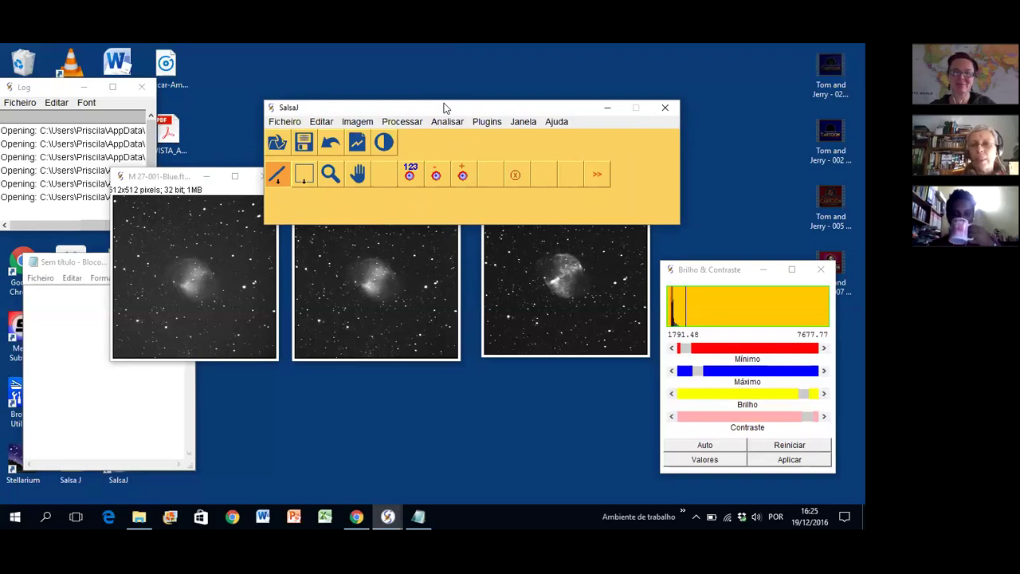
# - Merge the M 27 images into an RGB composite with Red, Green and Blue files in their matching channels, keeping the source images
pyautogui.moveTo(445, 107); pyautogui.dragTo(431, 100)
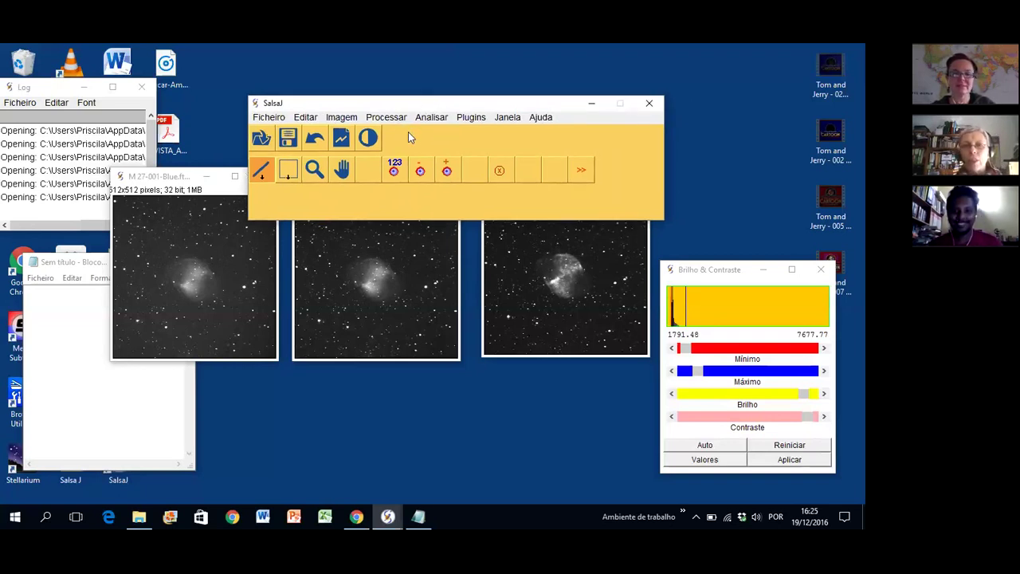
pyautogui.click(342, 117)
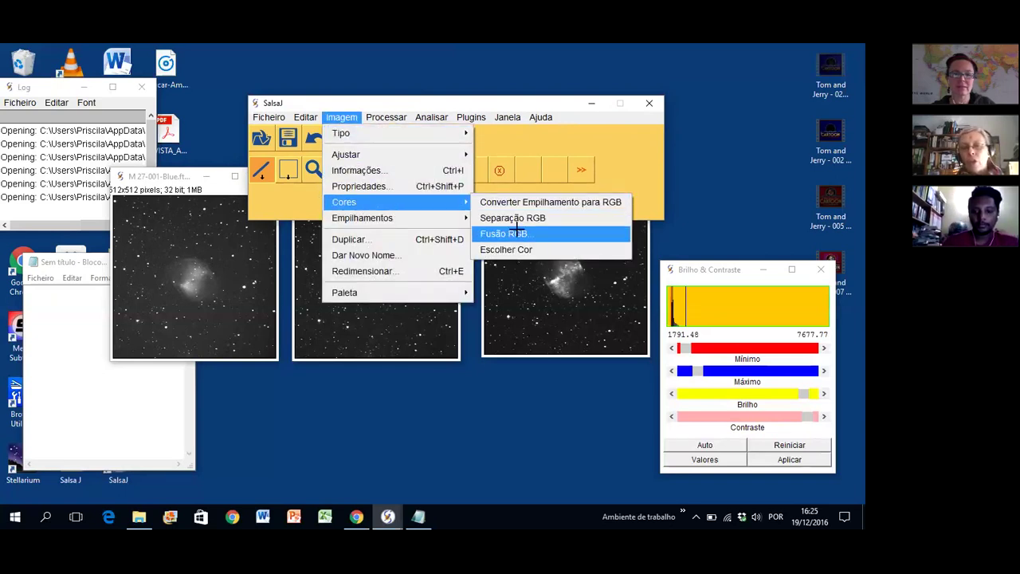
pyautogui.click(518, 234)
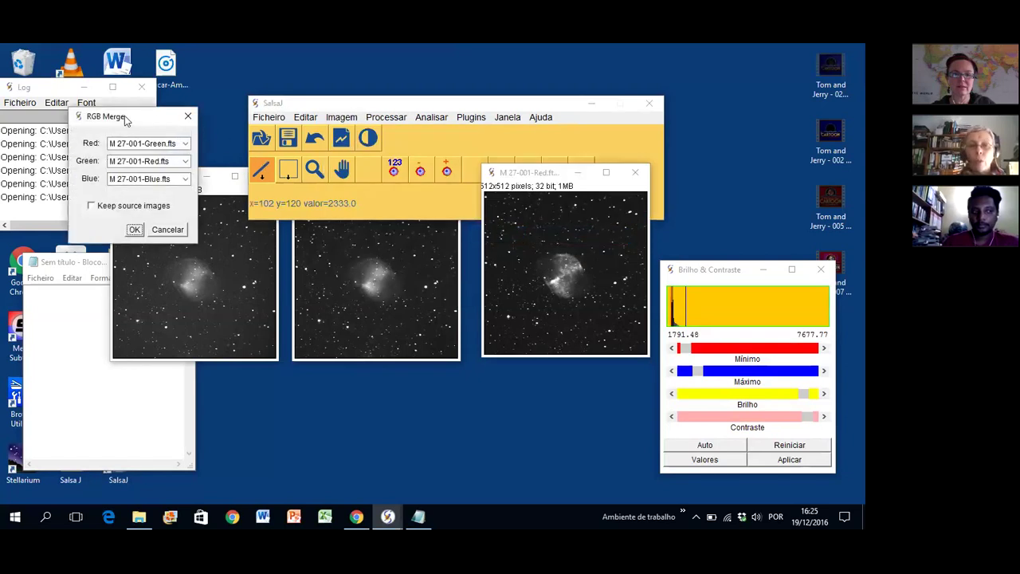
pyautogui.moveTo(128, 119); pyautogui.dragTo(347, 160)
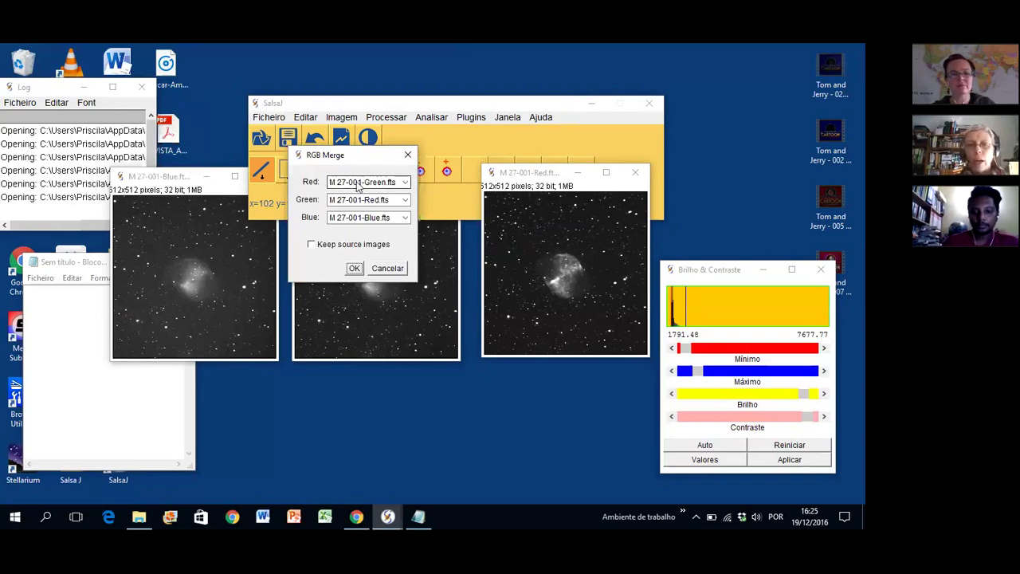
pyautogui.click(359, 187)
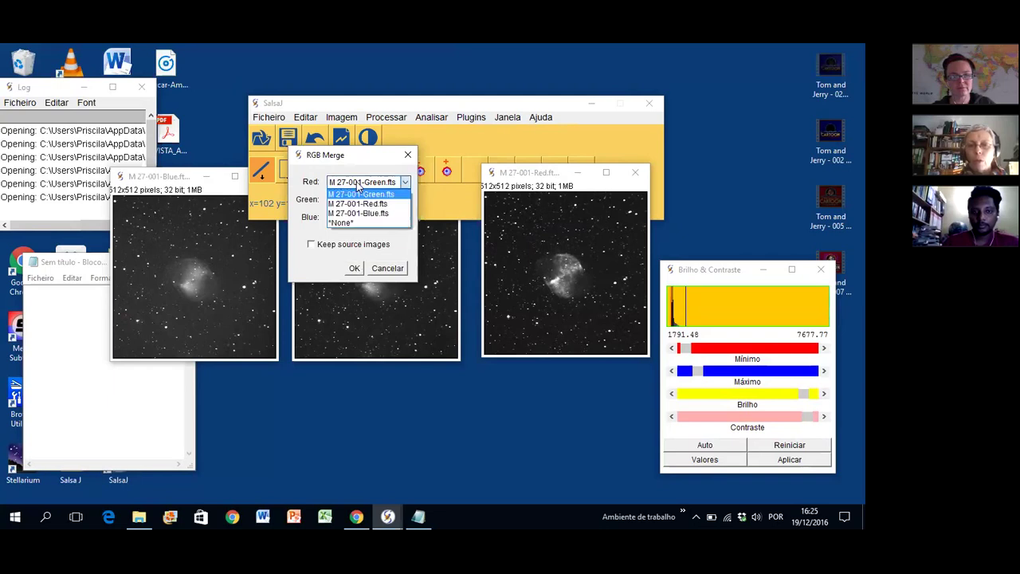
pyautogui.click(354, 203)
pyautogui.click(356, 200)
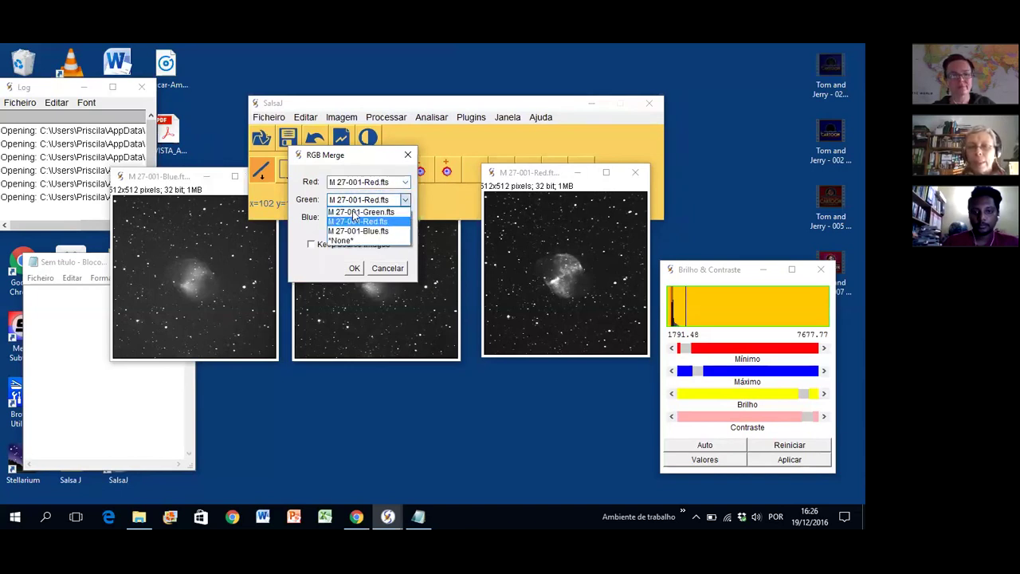
pyautogui.click(356, 212)
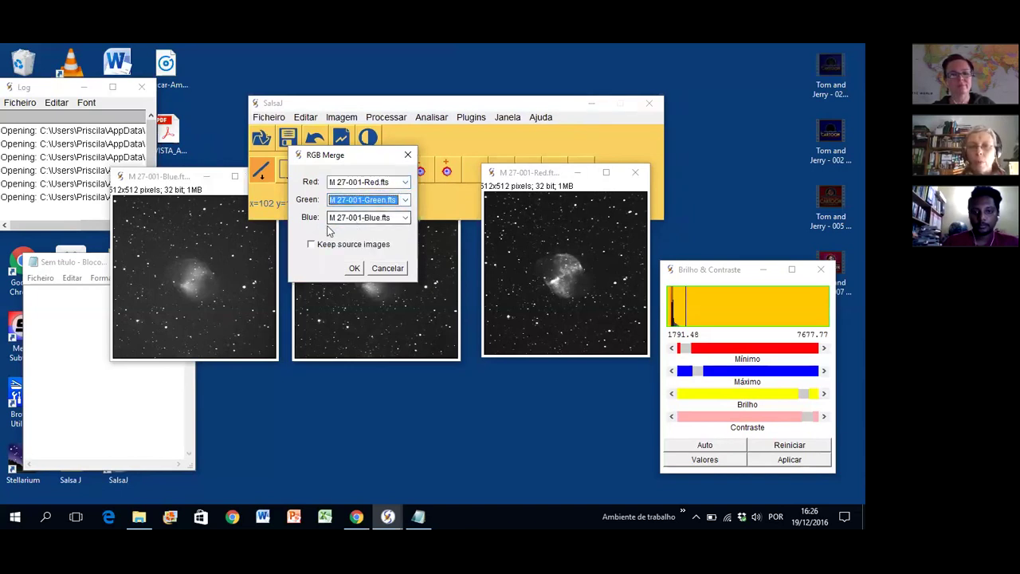
pyautogui.click(311, 244)
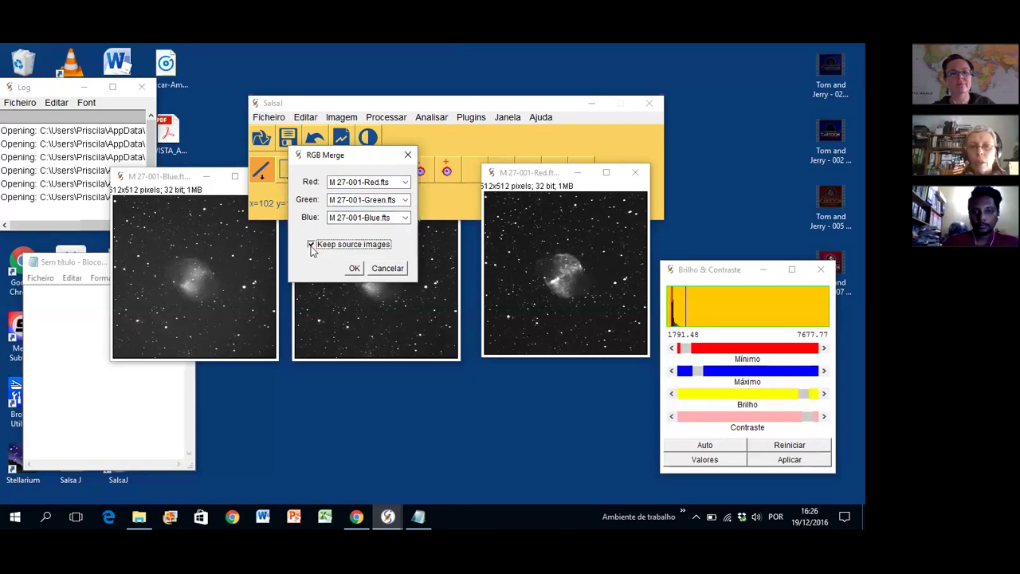
pyautogui.click(353, 268)
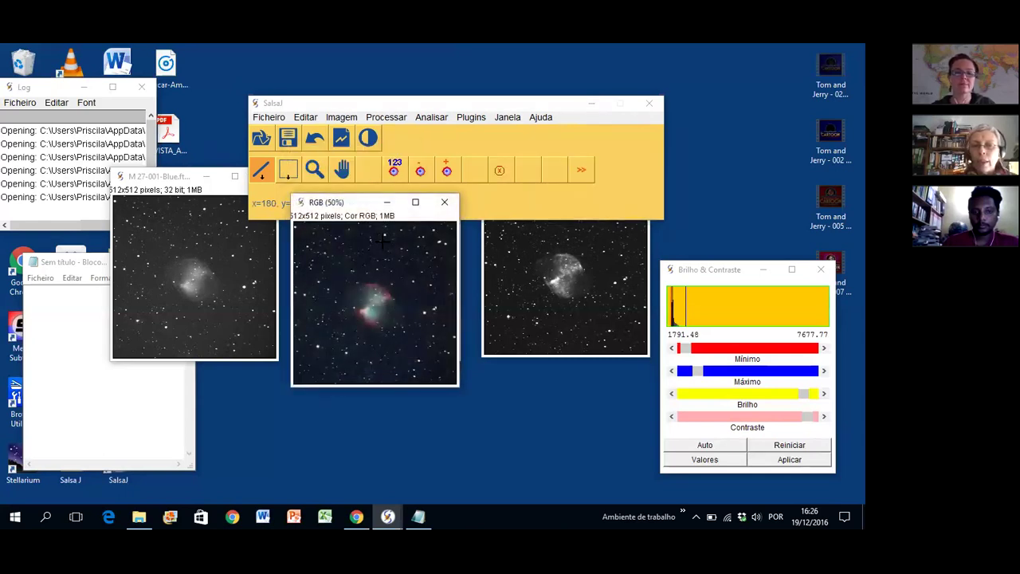
# - Magnify the new RGB composite to 75% and close it
pyautogui.click(315, 169)
pyautogui.click(334, 295)
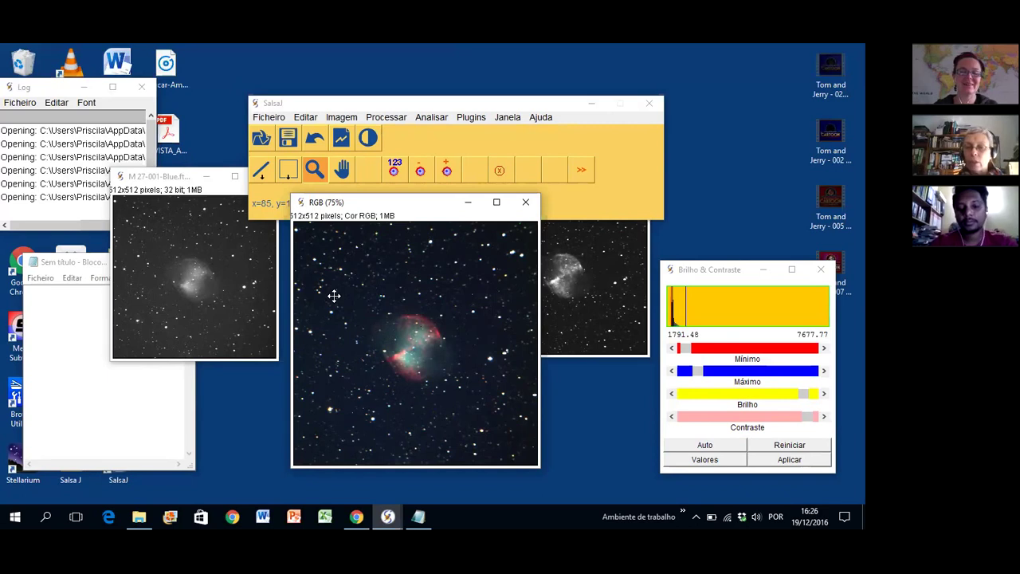
pyautogui.click(526, 202)
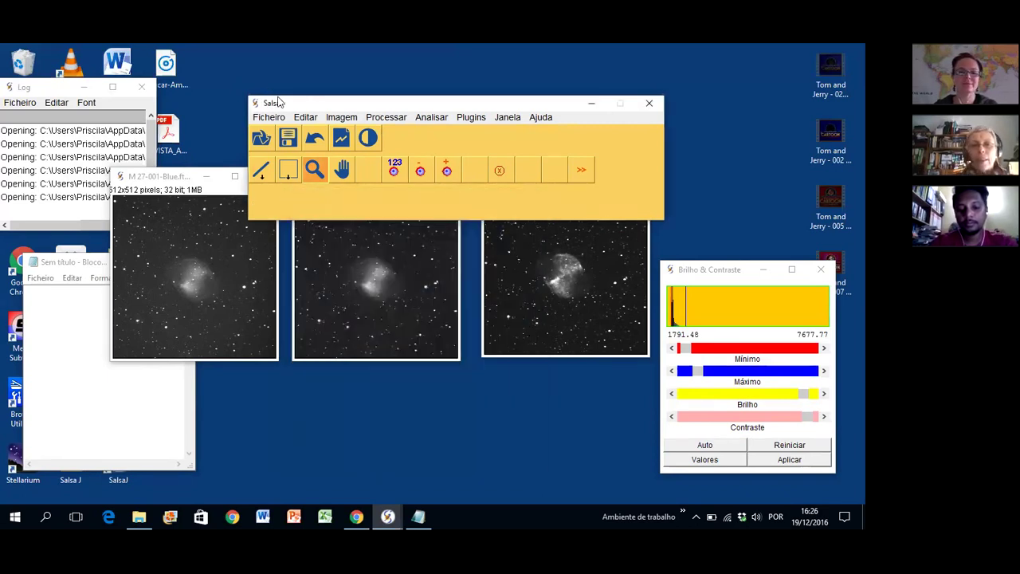
# - Create an RGB merge with the Green file as red, the Red file as green and Blue as blue, keeping the sources, and move it aside
pyautogui.click(338, 118)
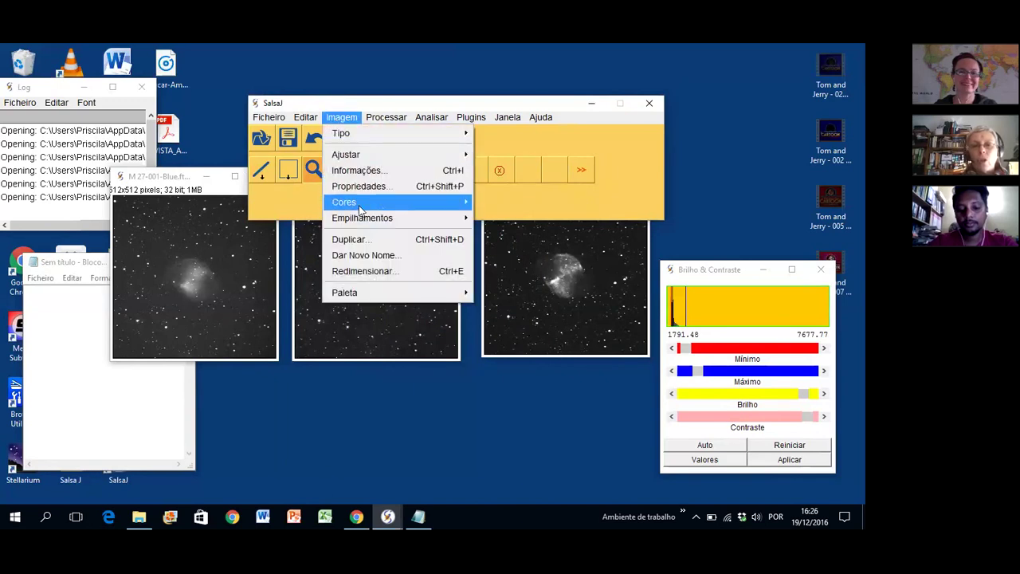
pyautogui.moveTo(360, 206)
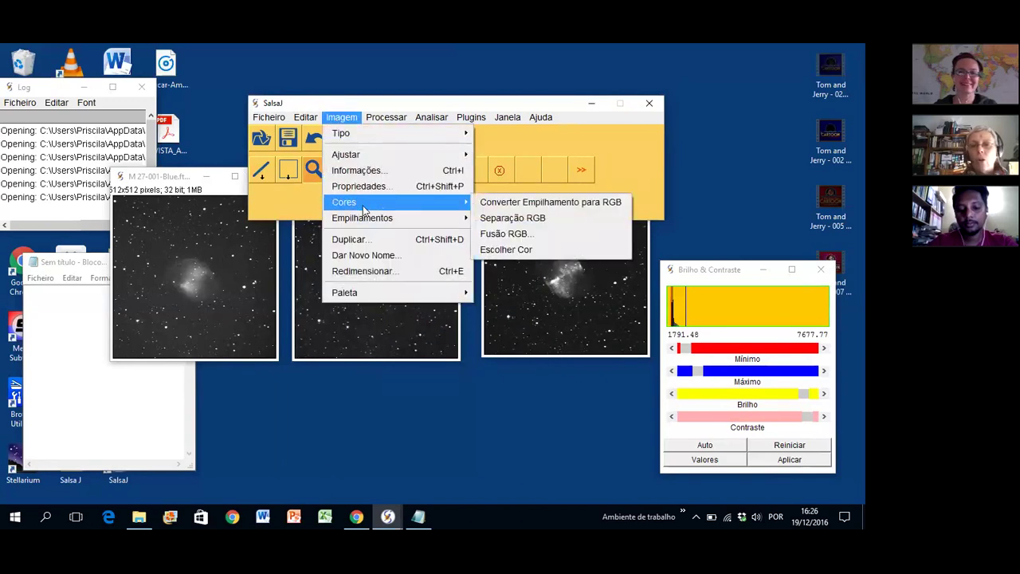
pyautogui.click(506, 234)
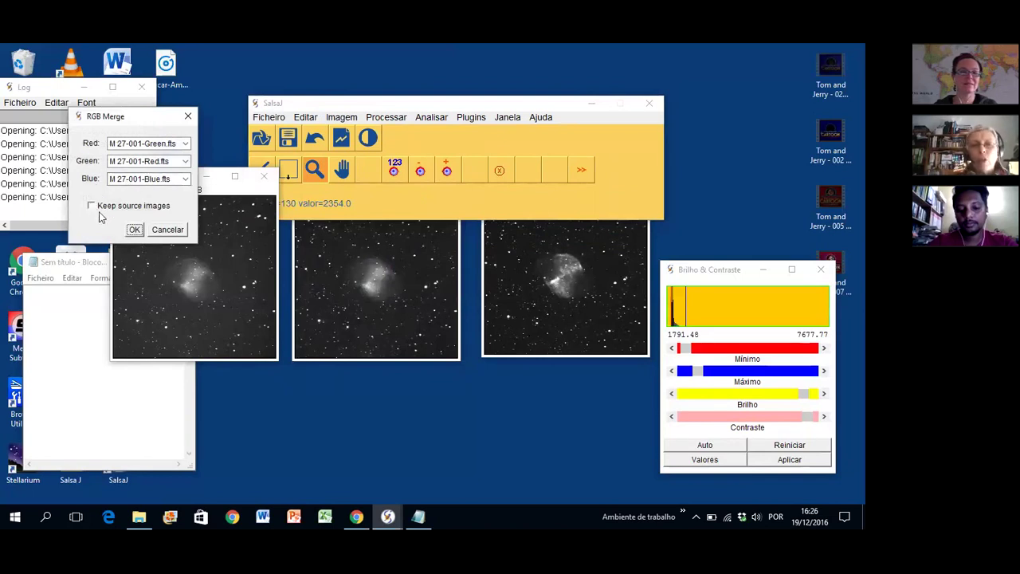
pyautogui.click(135, 230)
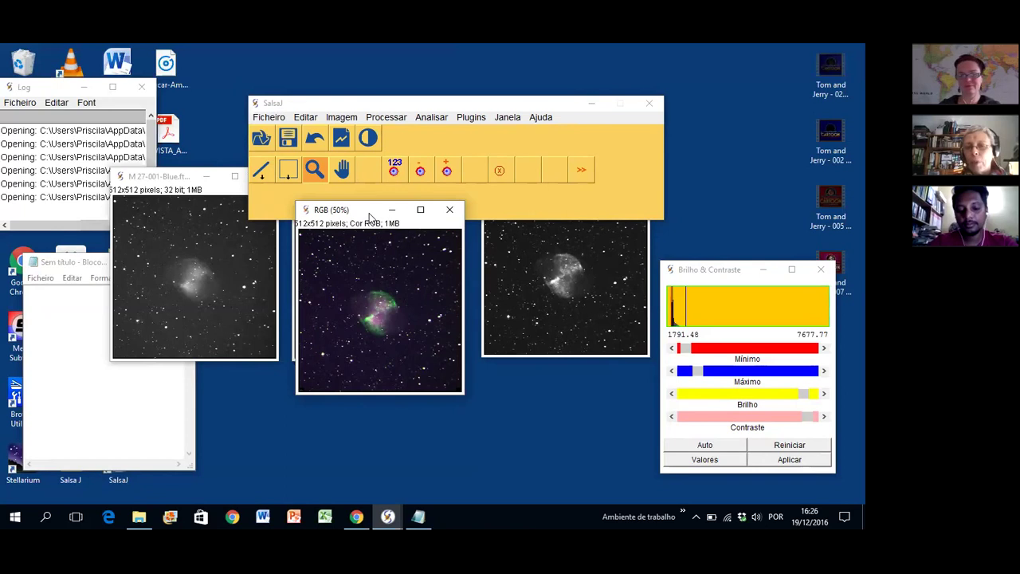
pyautogui.moveTo(369, 215); pyautogui.dragTo(532, 206)
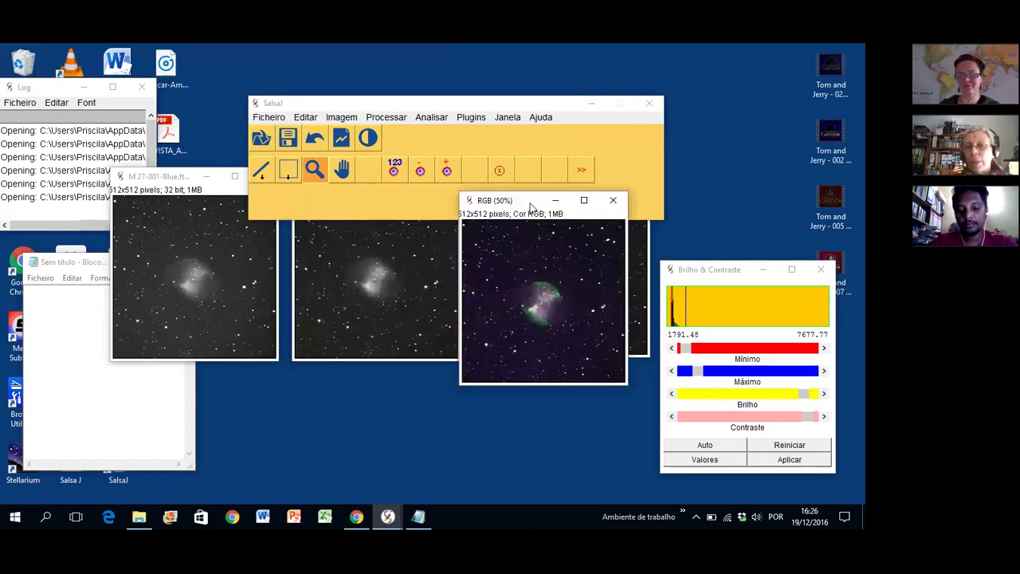
# - Try an RGB merge with M 27-001-Red.fts in both the red and green channels, keeping the source images, and close the result
pyautogui.click(341, 117)
pyautogui.moveTo(348, 206)
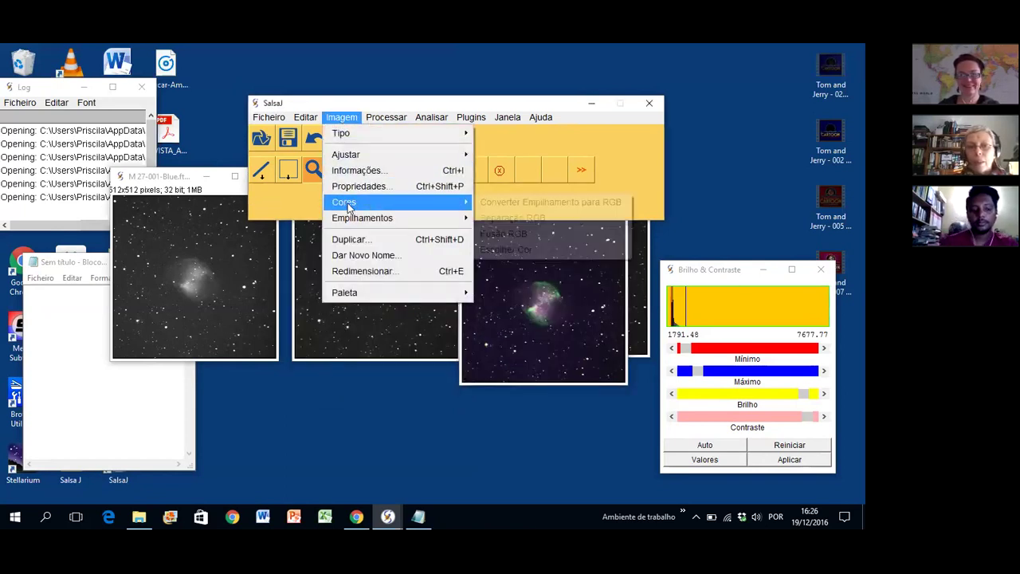
pyautogui.click(505, 234)
pyautogui.click(121, 144)
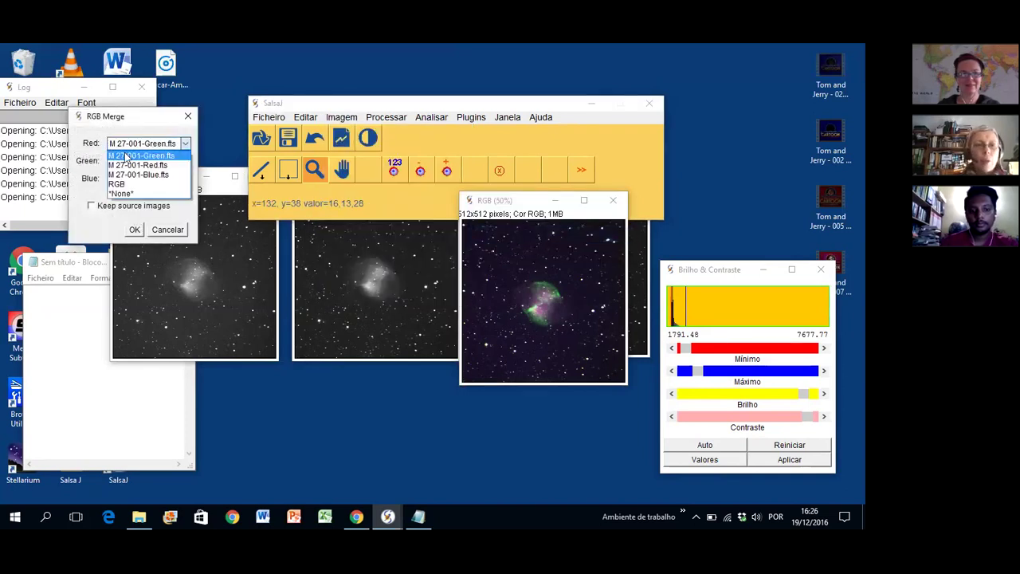
pyautogui.click(137, 165)
pyautogui.click(149, 162)
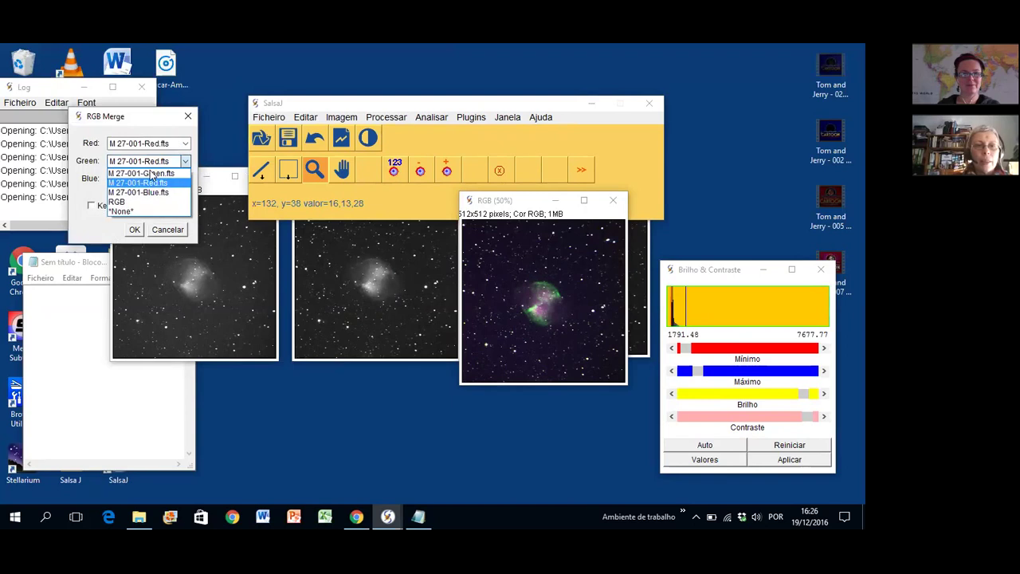
pyautogui.click(155, 182)
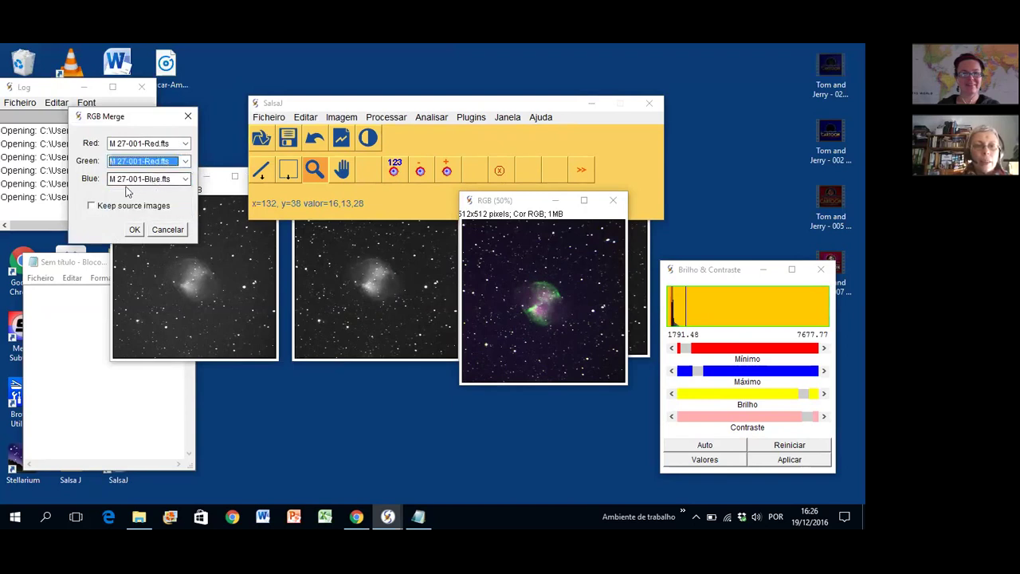
pyautogui.click(91, 205)
pyautogui.click(133, 230)
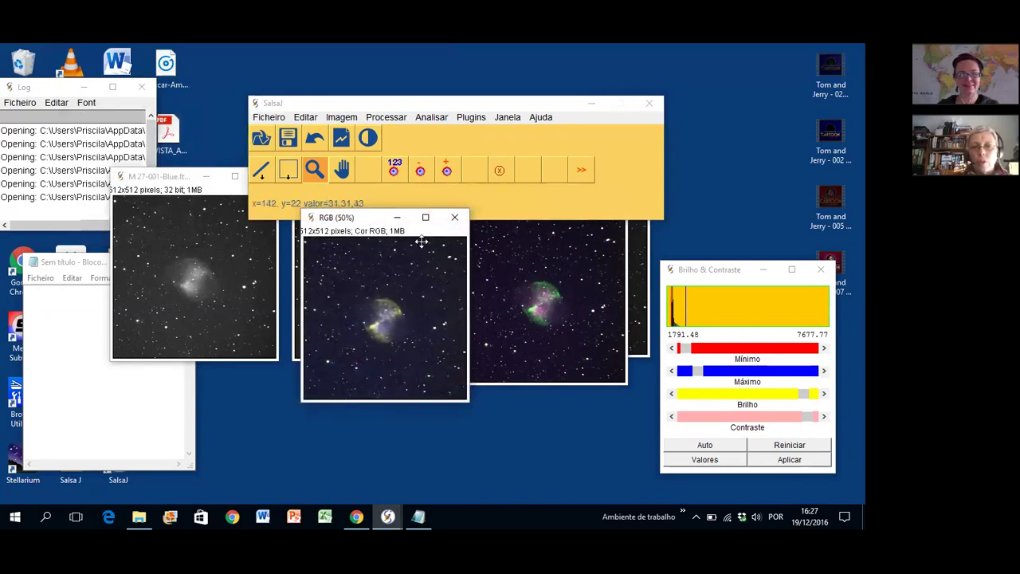
pyautogui.click(454, 217)
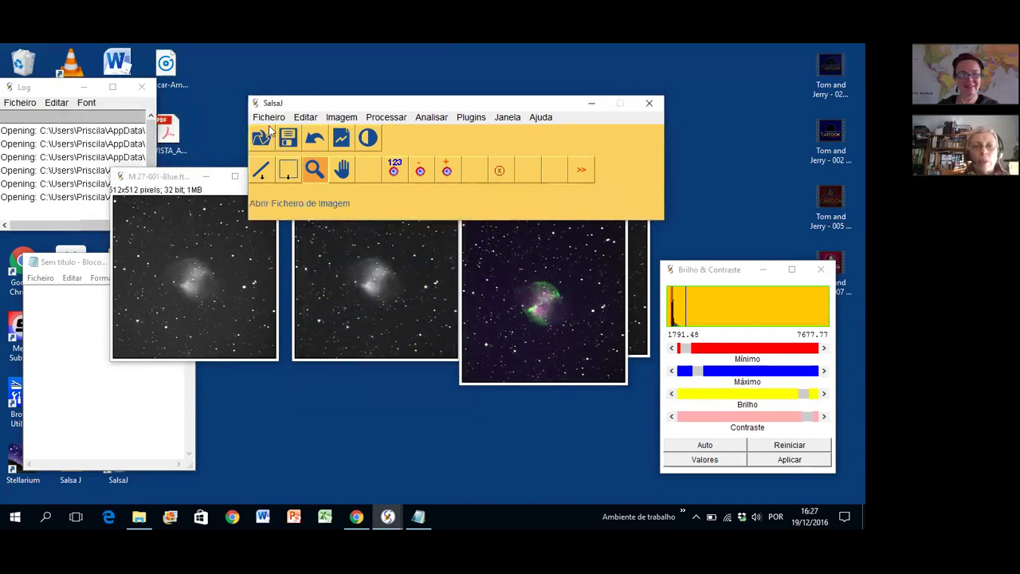
# - Merge the Red, Green and Blue files in their matching channels, keeping the source images, and place the composite beside the swapped-channel version
pyautogui.click(341, 118)
pyautogui.moveTo(374, 204)
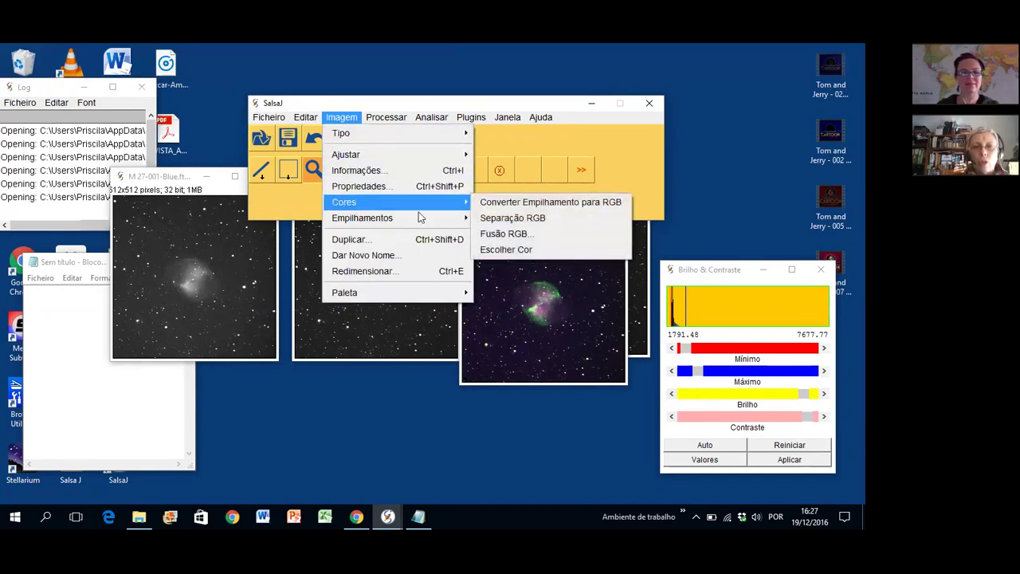
pyautogui.click(517, 234)
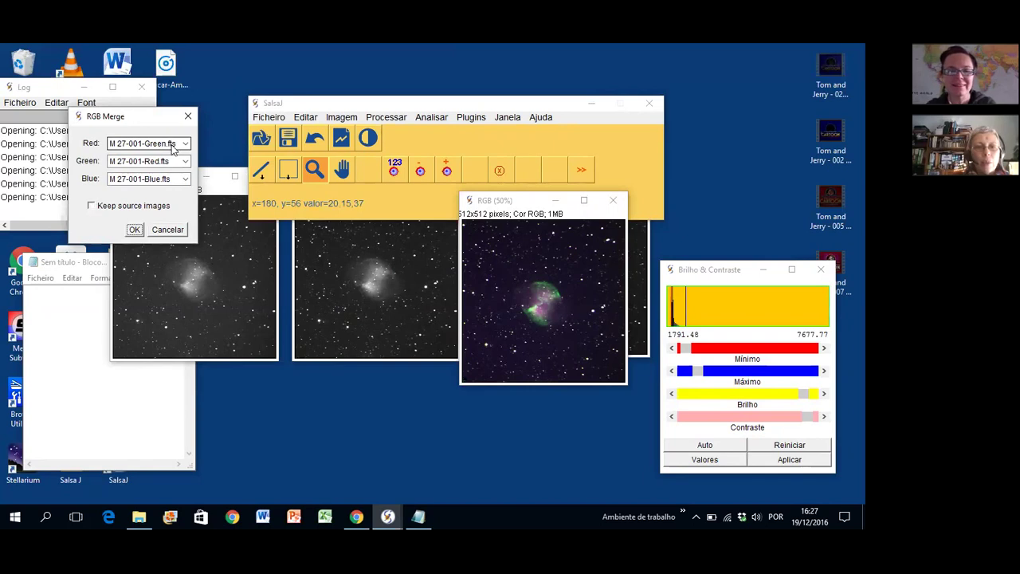
pyautogui.click(172, 144)
pyautogui.click(171, 165)
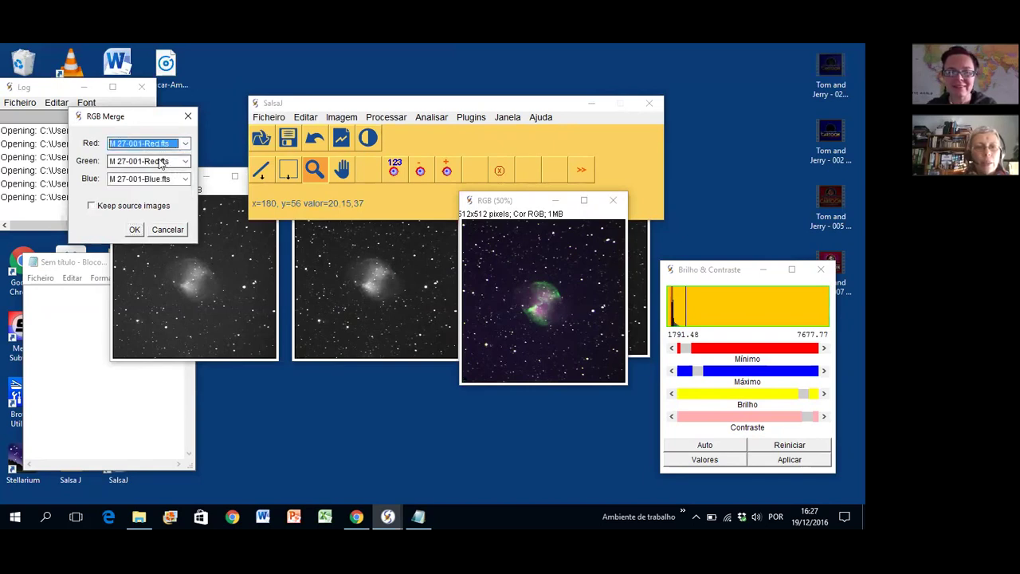
pyautogui.click(162, 162)
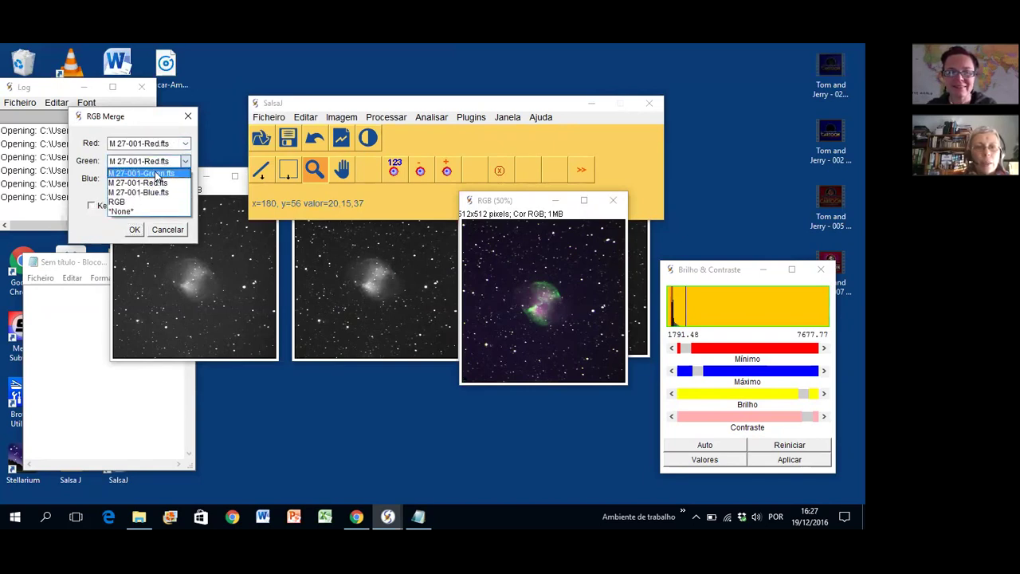
pyautogui.click(160, 184)
pyautogui.click(92, 207)
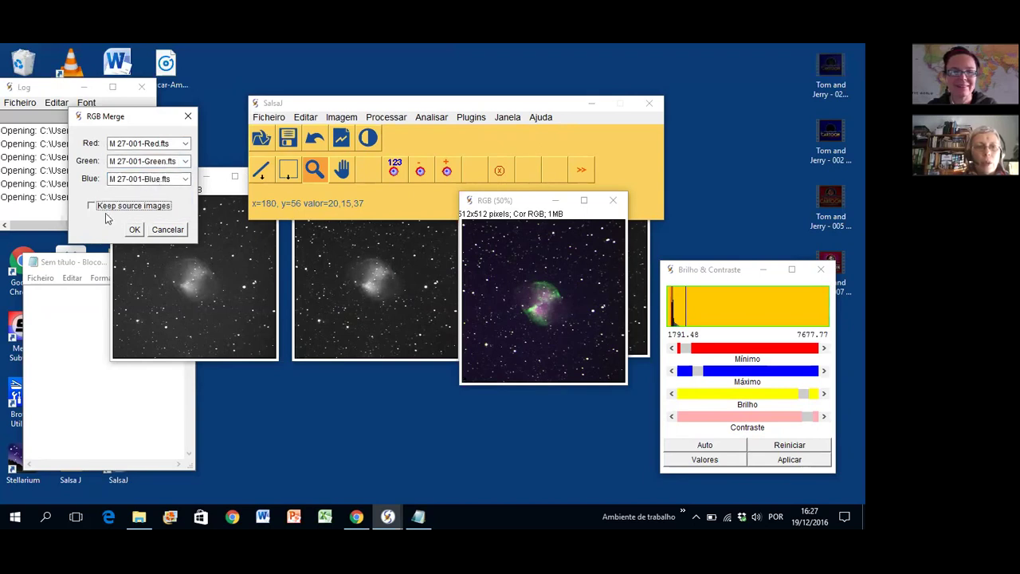
pyautogui.click(134, 229)
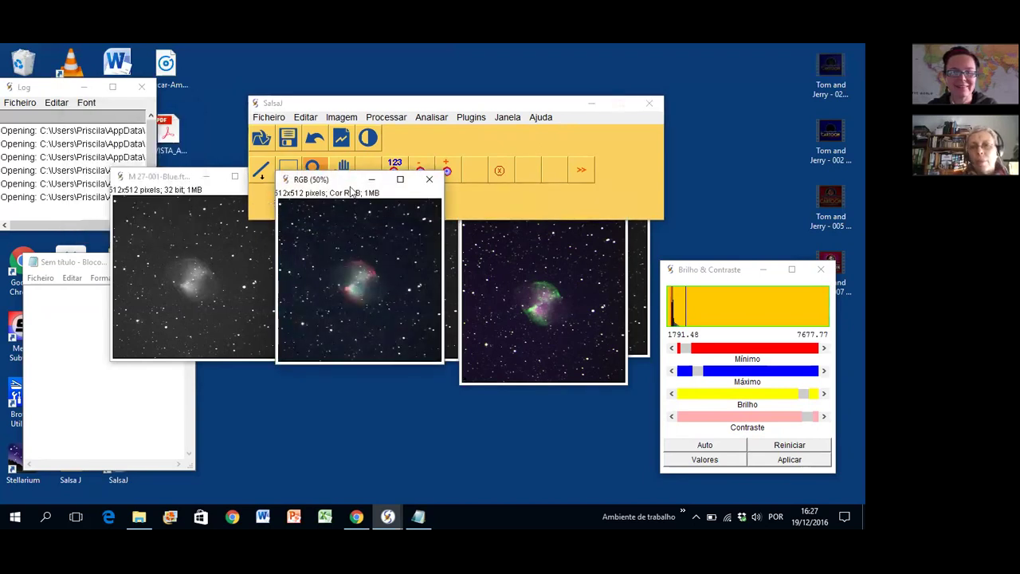
pyautogui.moveTo(349, 188); pyautogui.dragTo(342, 251)
# - Magnify both RGB composites to 75% to compare the nebula's colours
pyautogui.click(487, 255)
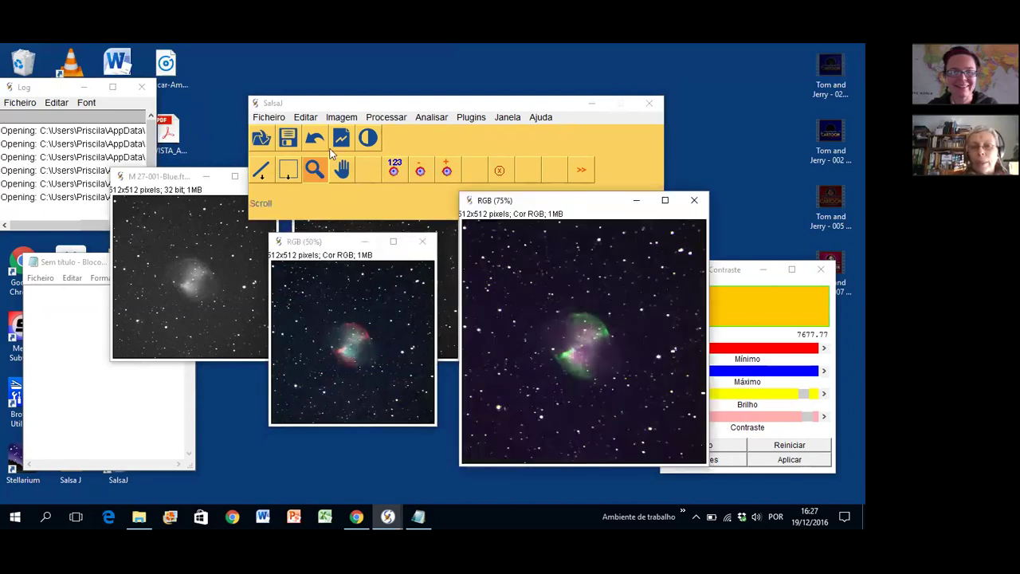
pyautogui.rightClick(310, 297)
pyautogui.rightClick(310, 296)
pyautogui.click(309, 296)
pyautogui.click(310, 295)
pyautogui.click(310, 296)
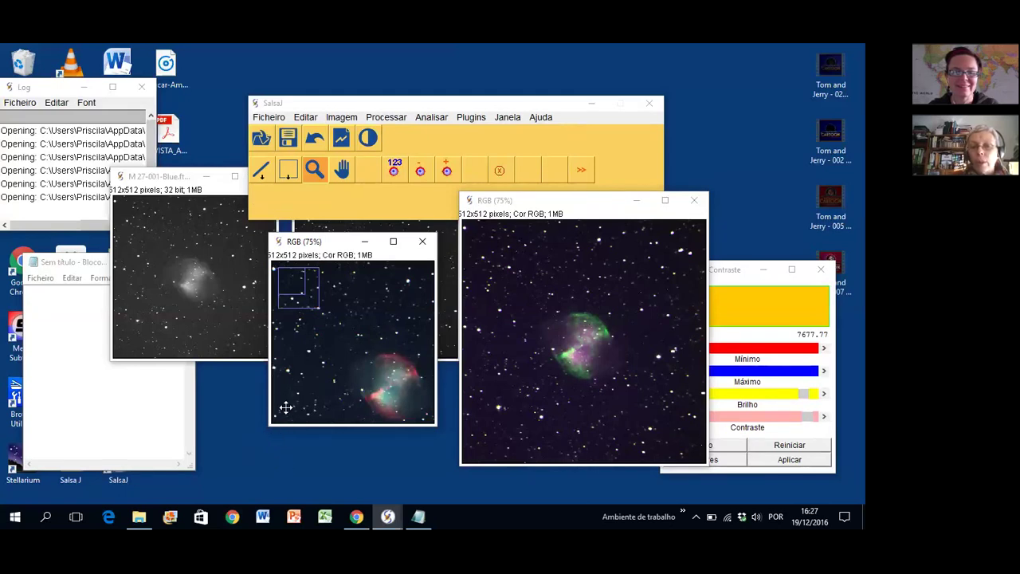
# - Widen the window of the correctly assigned RGB composite and examine the nebula at magnifications up to 150%
pyautogui.click(314, 169)
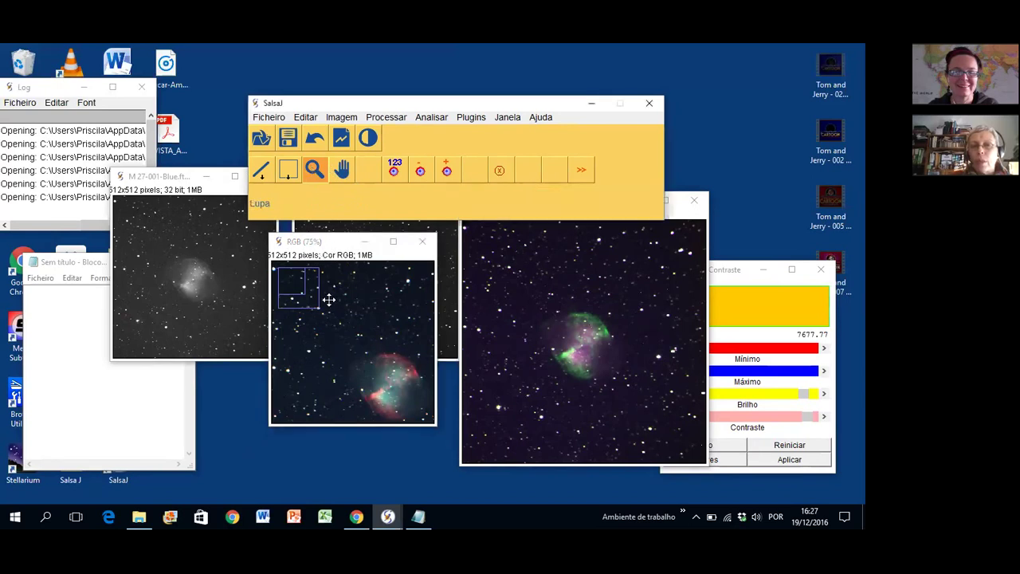
pyautogui.click(336, 338)
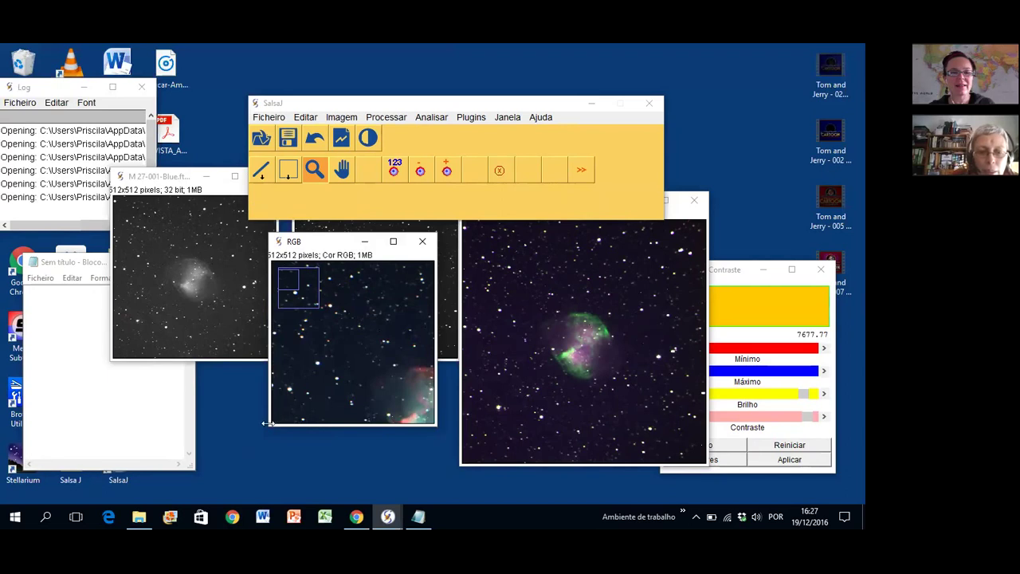
pyautogui.moveTo(269, 423); pyautogui.dragTo(157, 424)
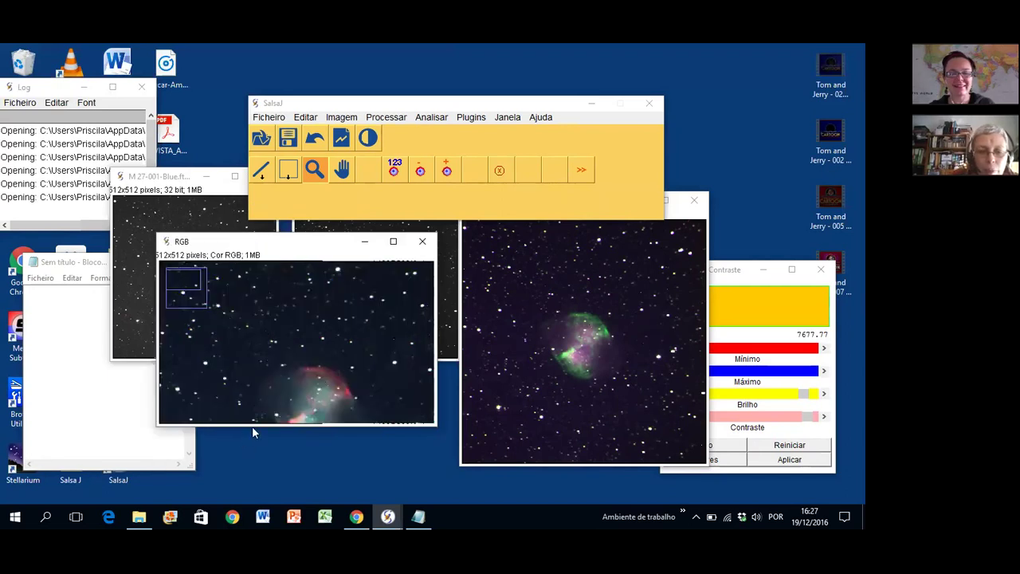
pyautogui.scroll(-3, 285, 387)
pyautogui.scroll(-4, 284, 386)
pyautogui.scroll(-2, 284, 386)
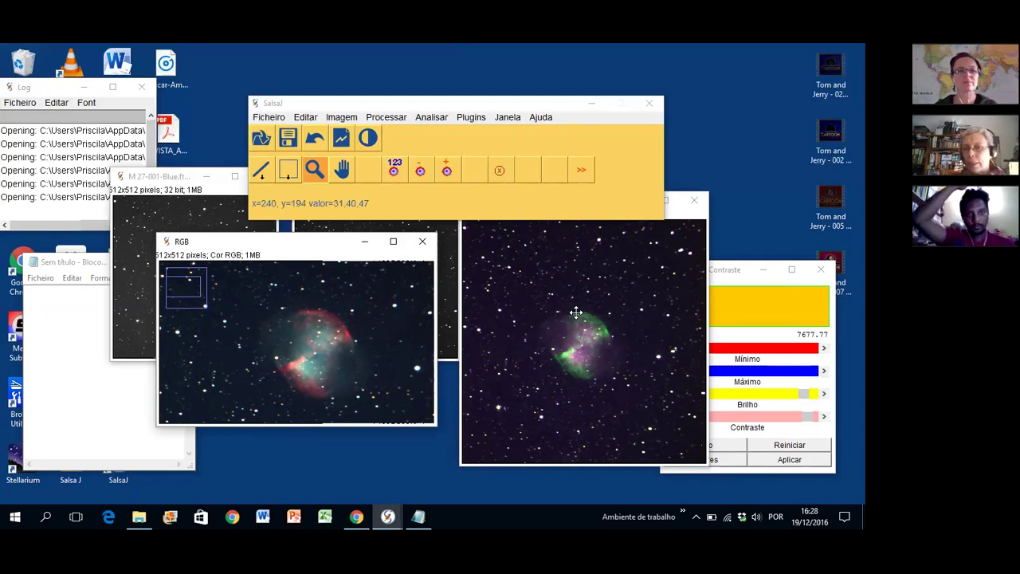
pyautogui.click(405, 318)
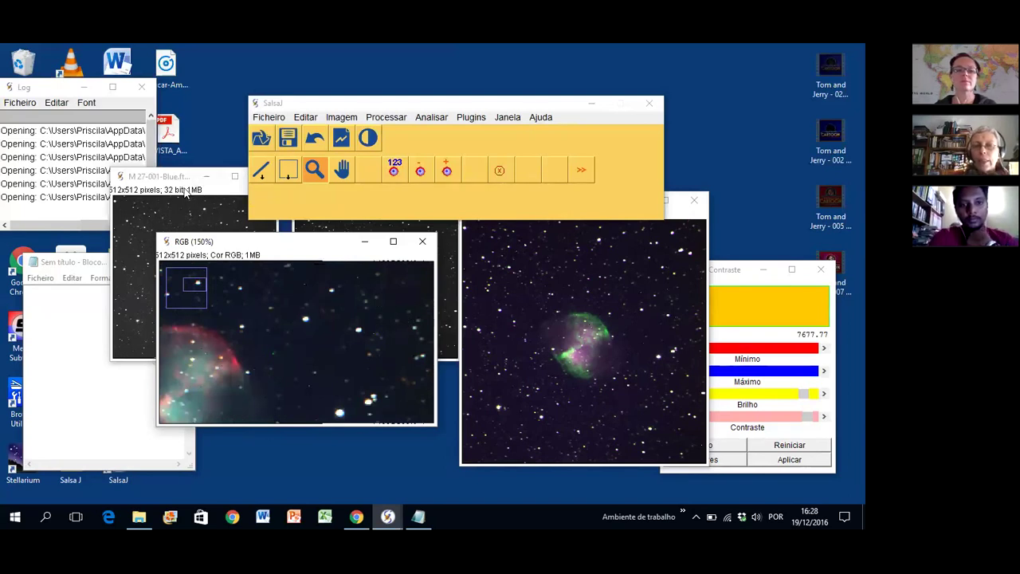
# - Widen the M 27-001-Blue.fts window, review the image's header information for the filter and observation details, and close the information
pyautogui.click(186, 192)
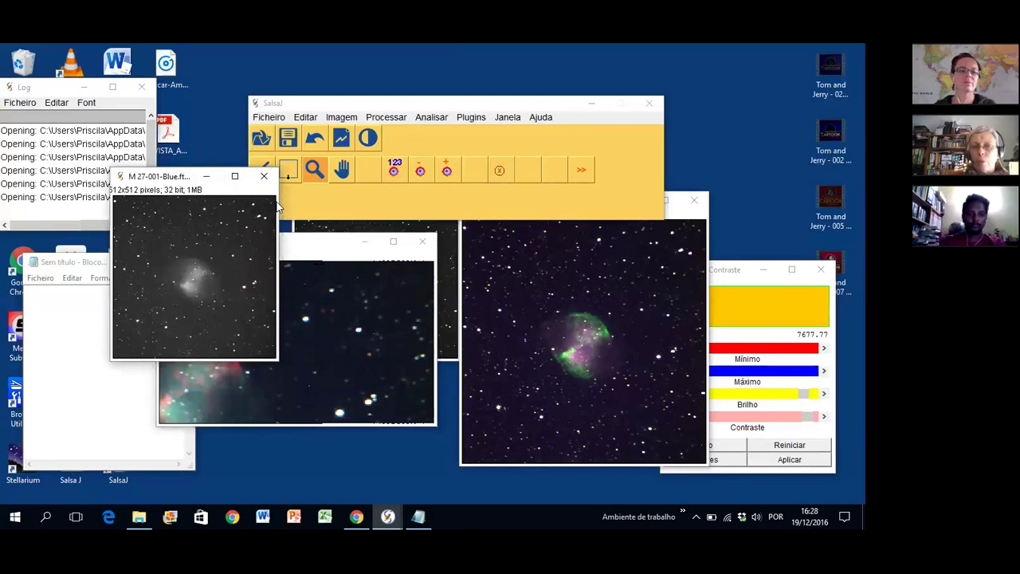
pyautogui.moveTo(343, 213); pyautogui.dragTo(342, 214)
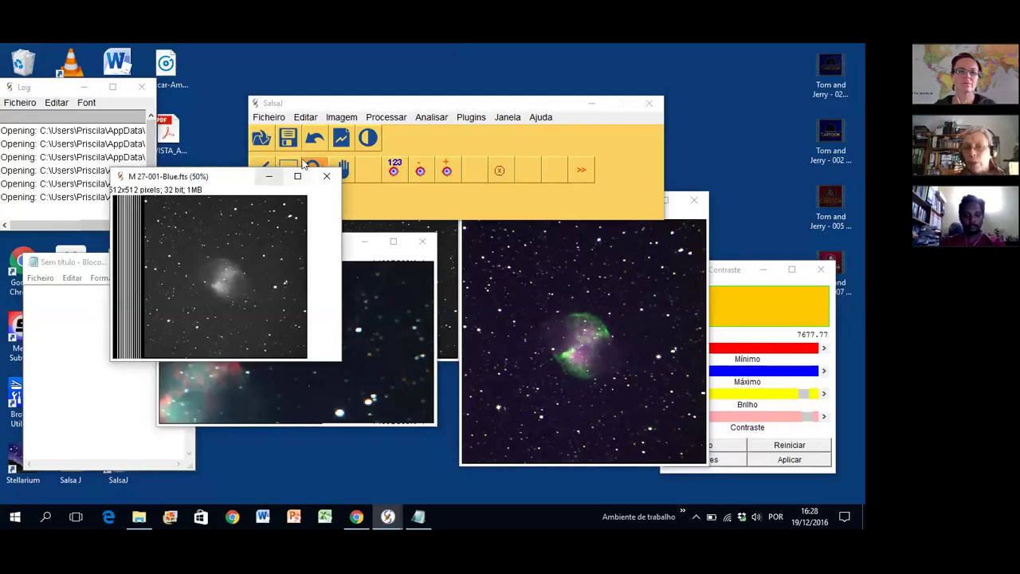
pyautogui.click(339, 117)
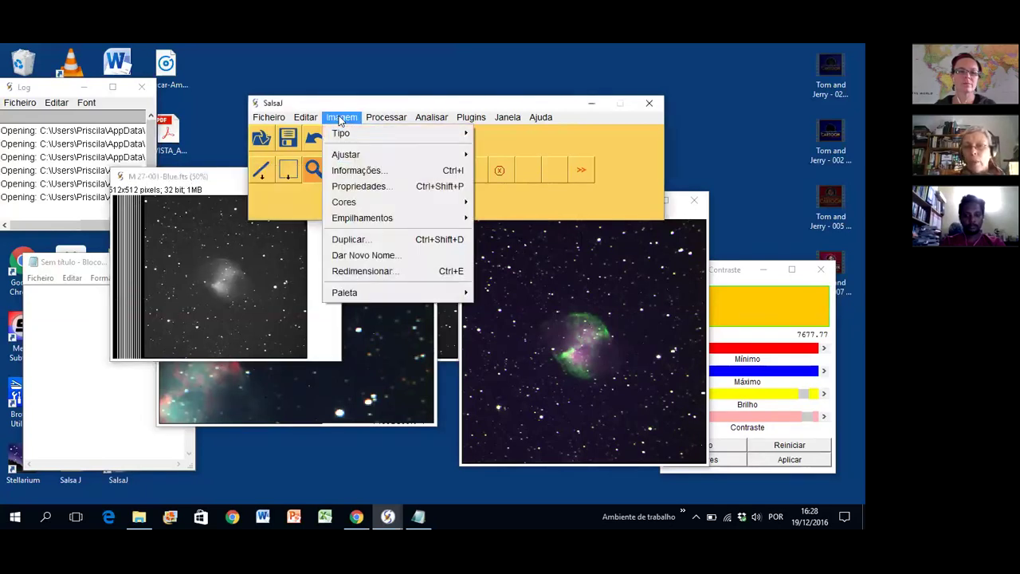
pyautogui.click(348, 170)
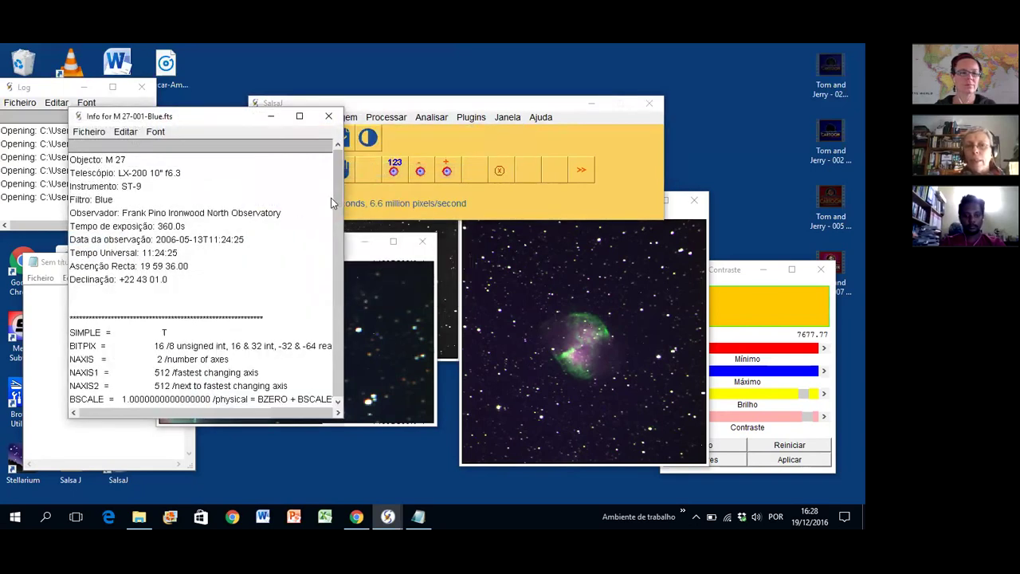
pyautogui.moveTo(337, 189)
pyautogui.mouseDown()
pyautogui.moveTo(337, 220)
pyautogui.moveTo(334, 185)
pyautogui.mouseUp()
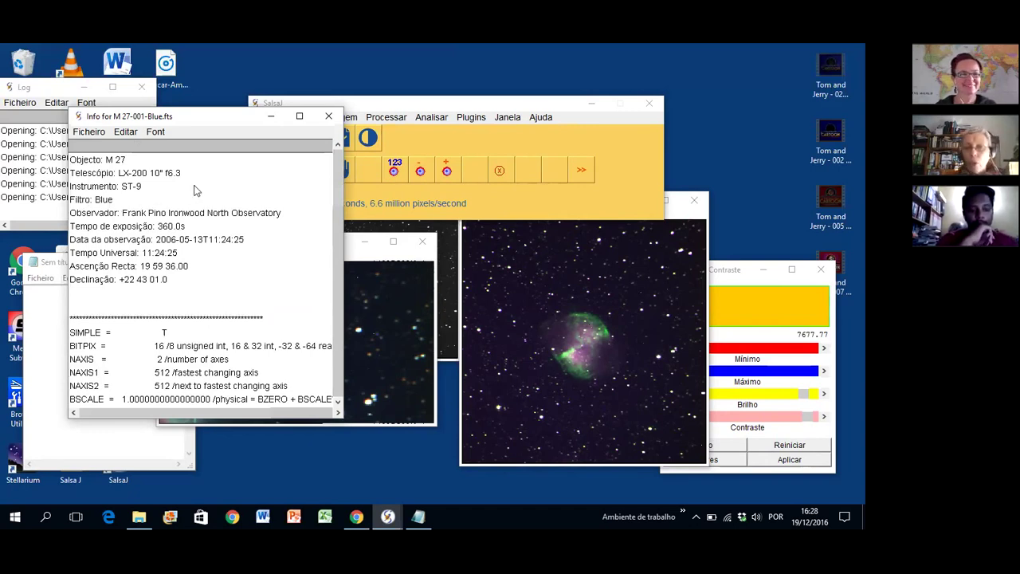
pyautogui.click(327, 118)
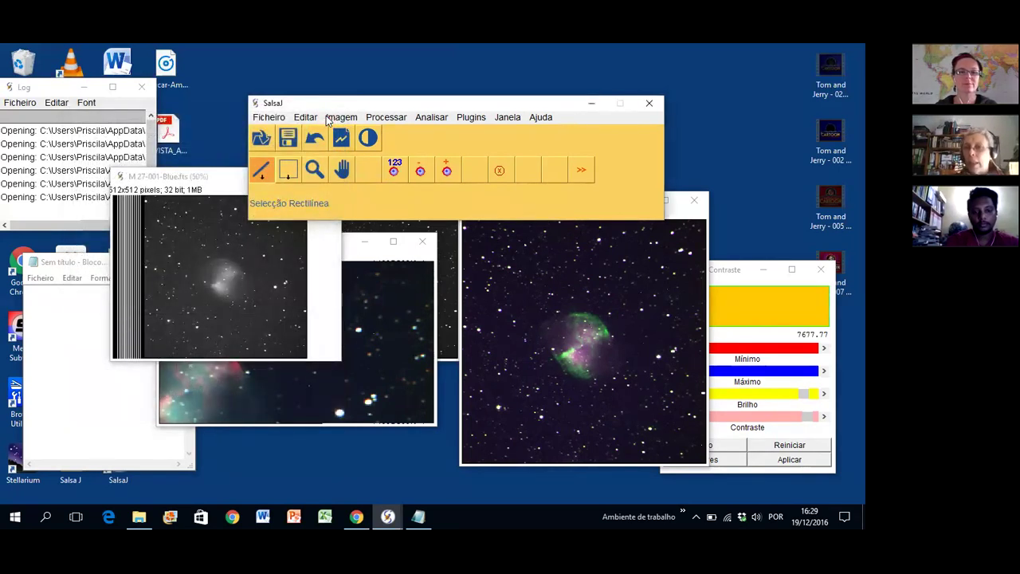